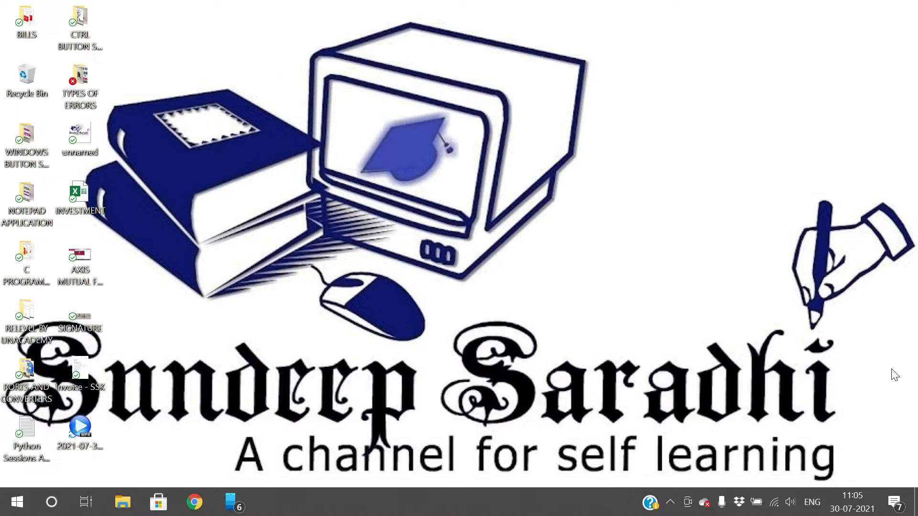
Open Notepad and write the first line "Shift + F10 - Open Properties" in the blank document.
key("super+r")
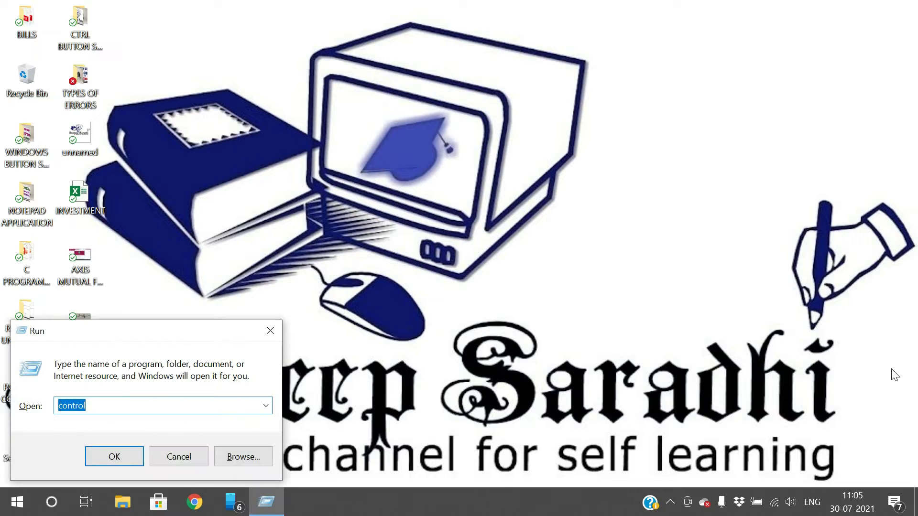
type("notepad")
key("Return")
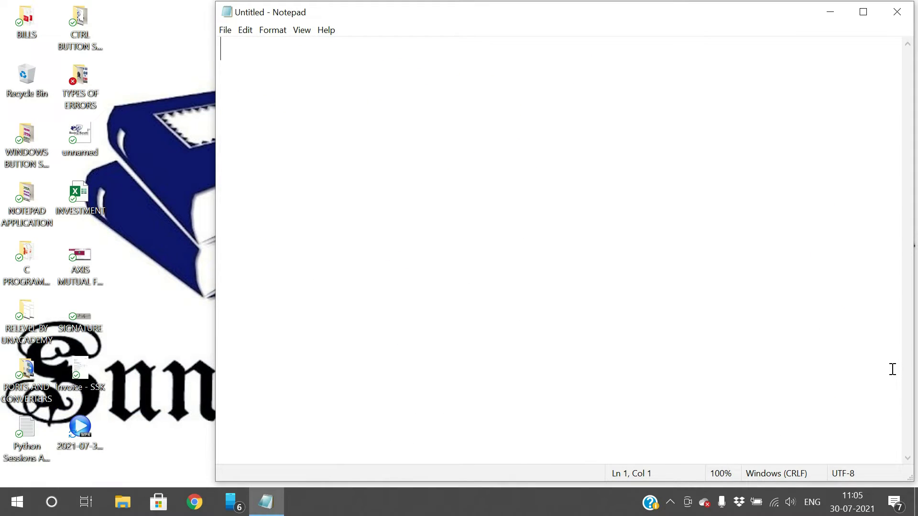
type("Shif")
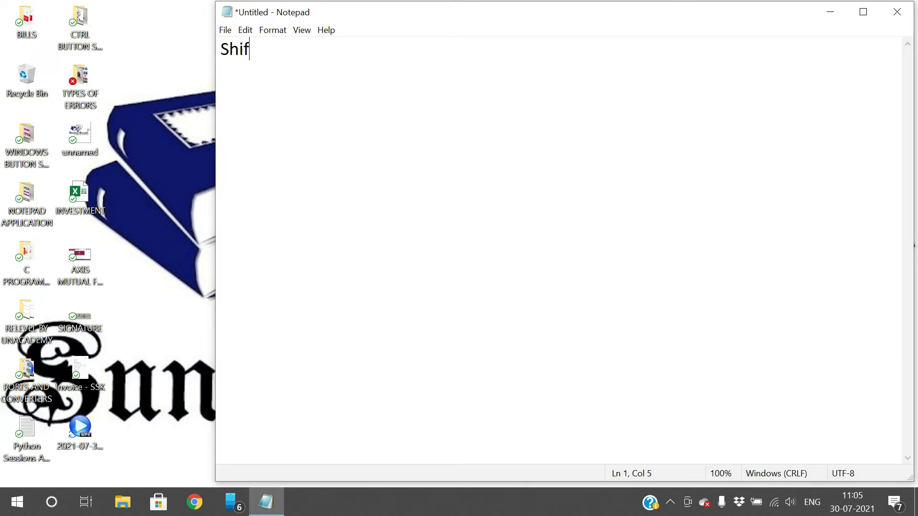
type("t + F10 - Open Pro")
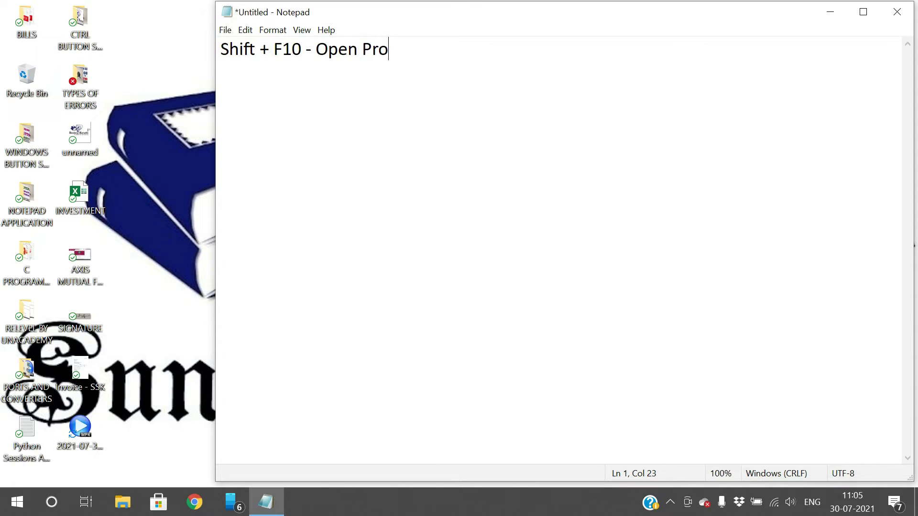
type("perties")
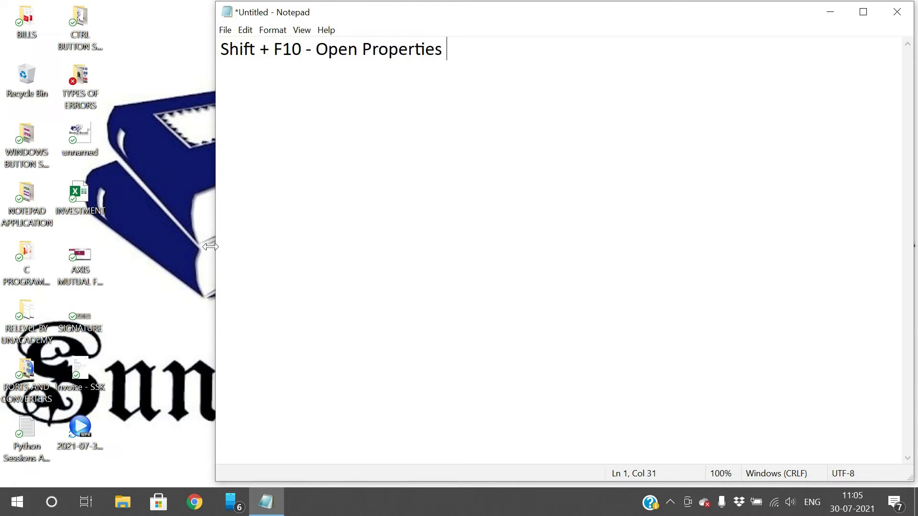
Display the desktop's context menu from an empty area, including with the shortcut noted in the document, and dismiss it each time.
right_click(189, 226)
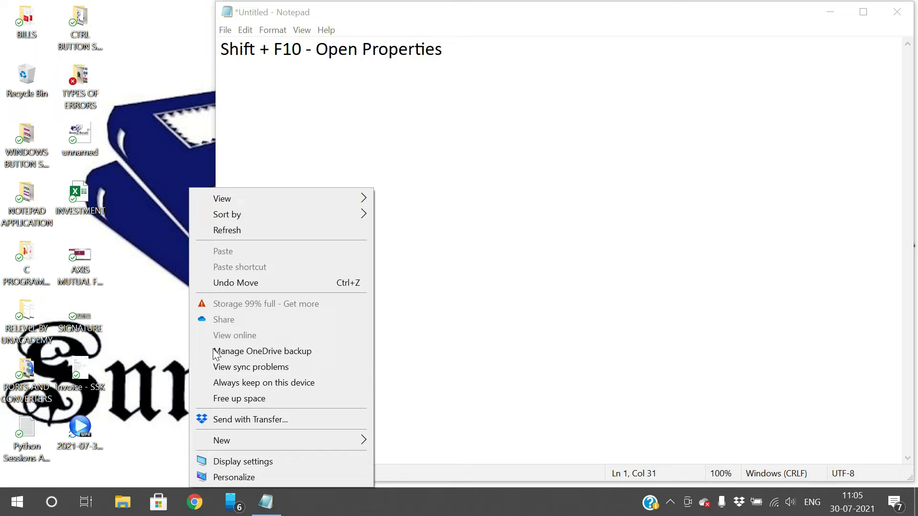
left_click(186, 115)
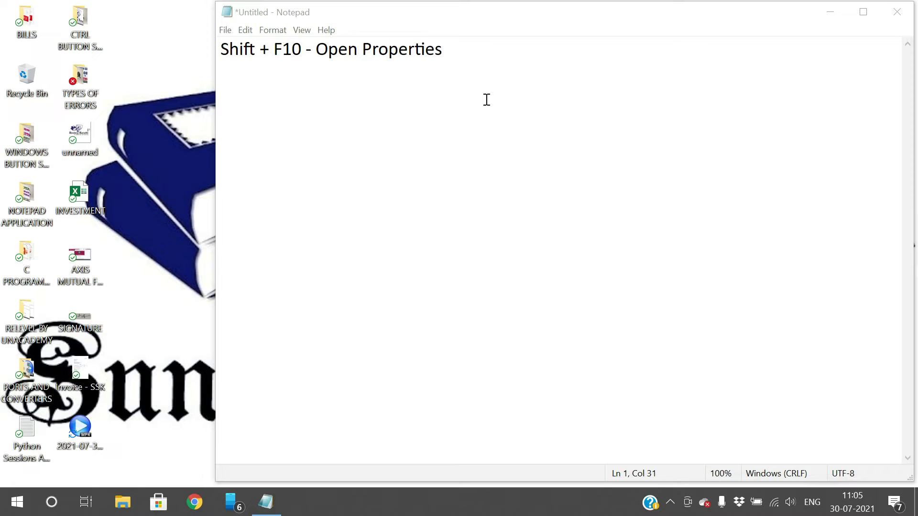
key("shift+F10")
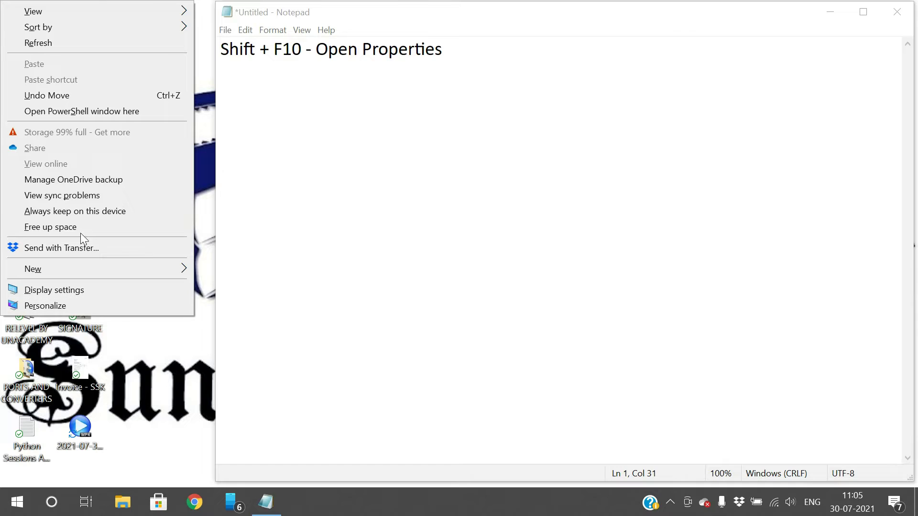
left_click(140, 378)
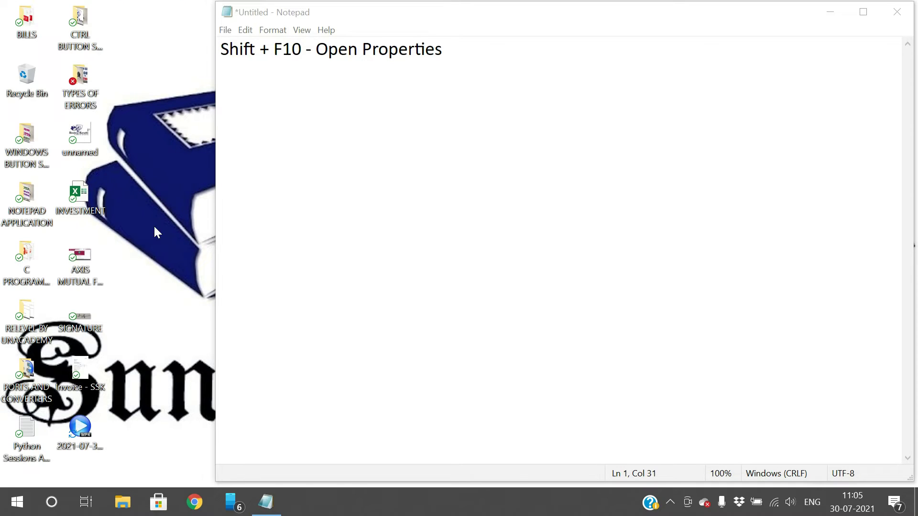
right_click(144, 57)
left_click(328, 331)
left_click(328, 331)
Add a second line reading "ctrl + shift + Esc - Open Task Manger" to the Notepad document.
left_click(457, 47)
key("Return")
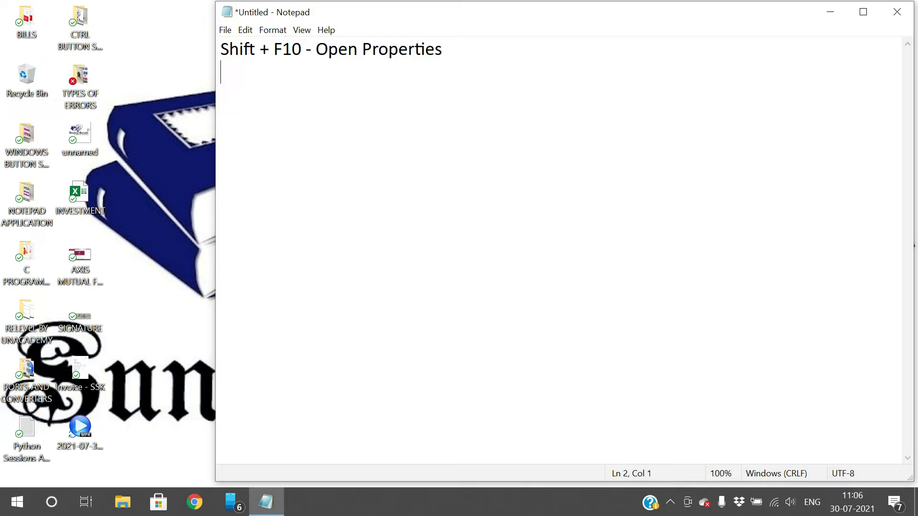
type("ctrl + shift")
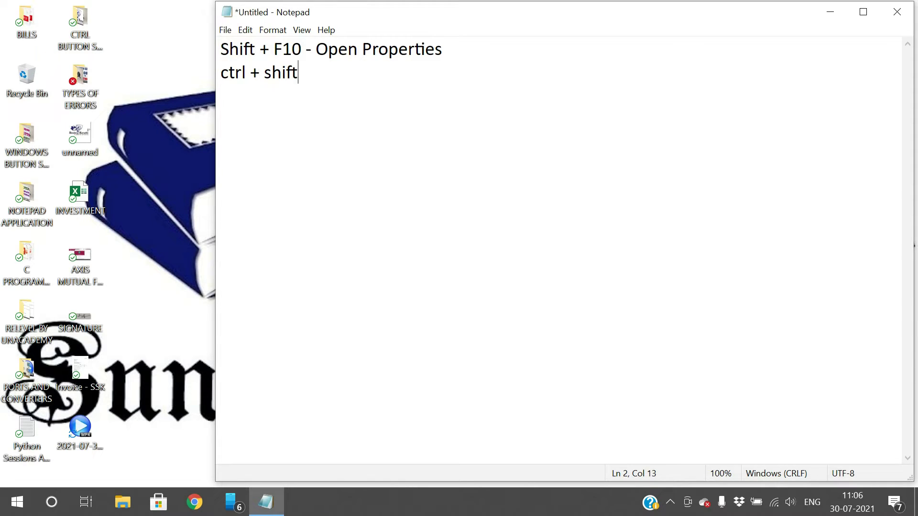
type(" + Es")
type("c =")
key("BackSpace")
key("BackSpace")
type("-")
type("Open Ts")
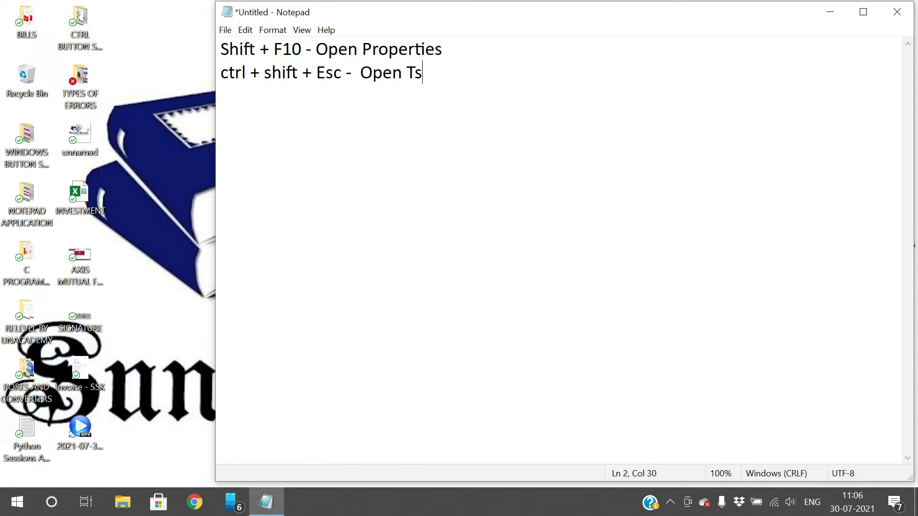
key("BackSpace")
type("ask Ma")
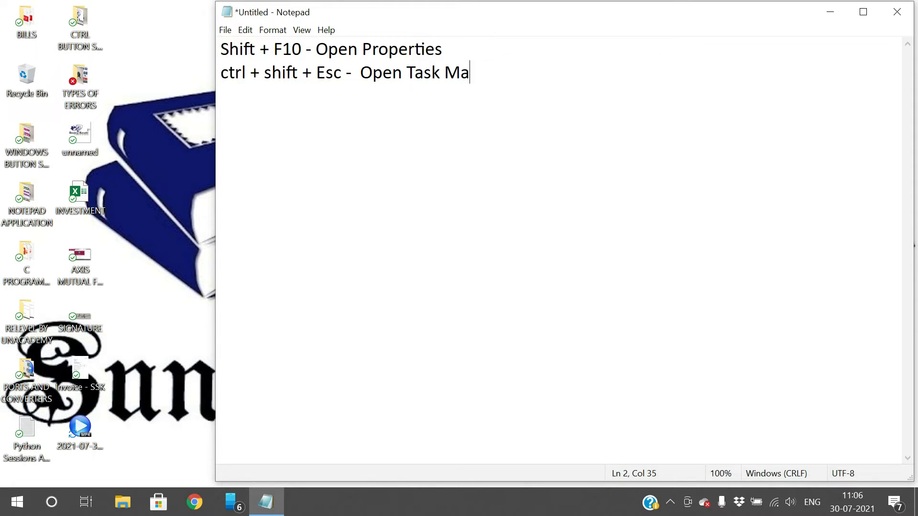
type("ngeerr")
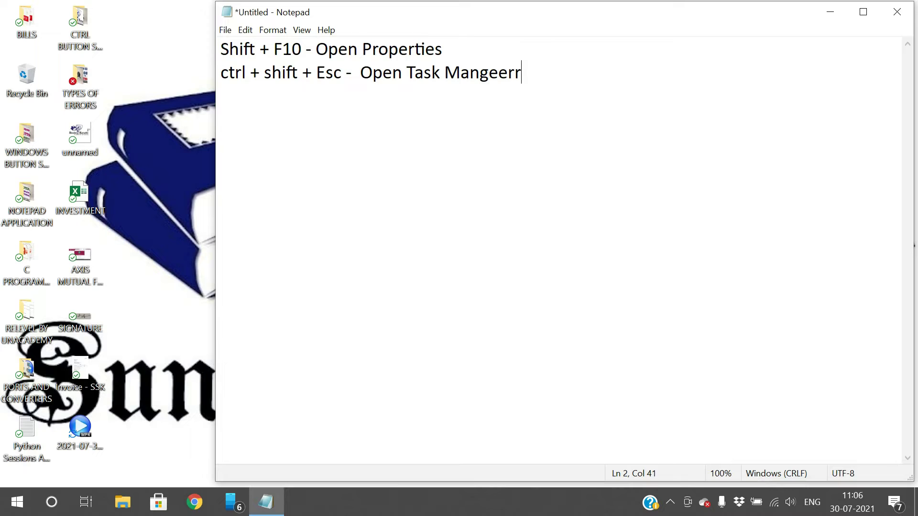
key("BackSpace")
key("BackSpace")
key("BackSpace")
type("r")
Bring up Task Manager, move its window around over Notepad, and close it.
key("ctrl+shift+Escape")
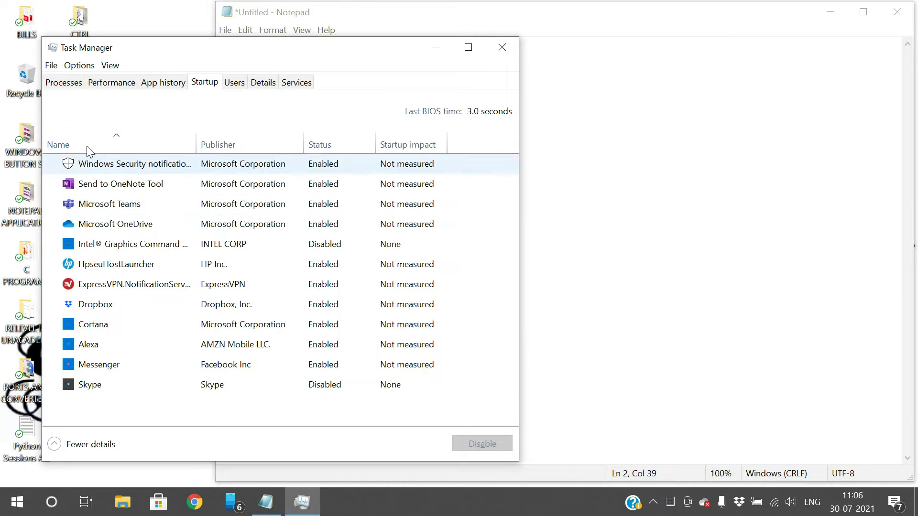
left_click_drag(169, 55, 366, 57)
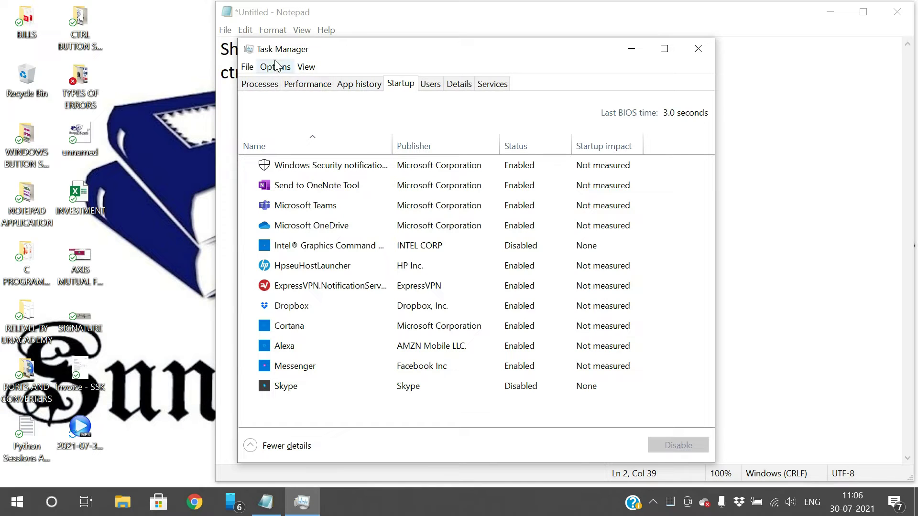
left_click_drag(275, 55, 209, 47)
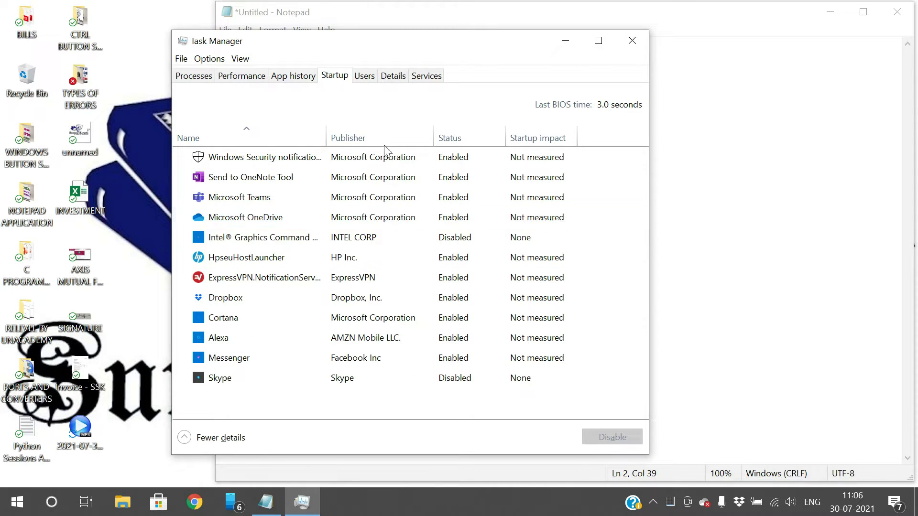
left_click(638, 46)
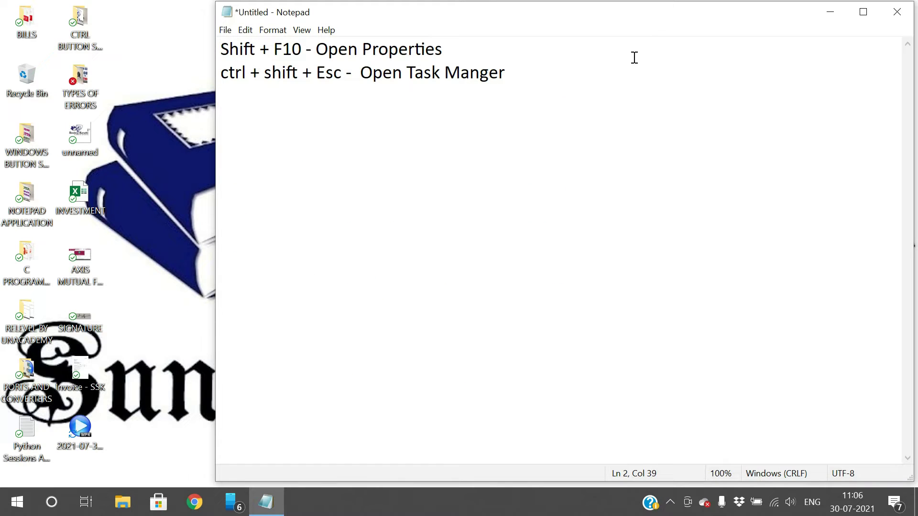
Add a third line reading "win + shift + S - Take screenshot" to the Notepad document.
key("Return")
type("win + shift")
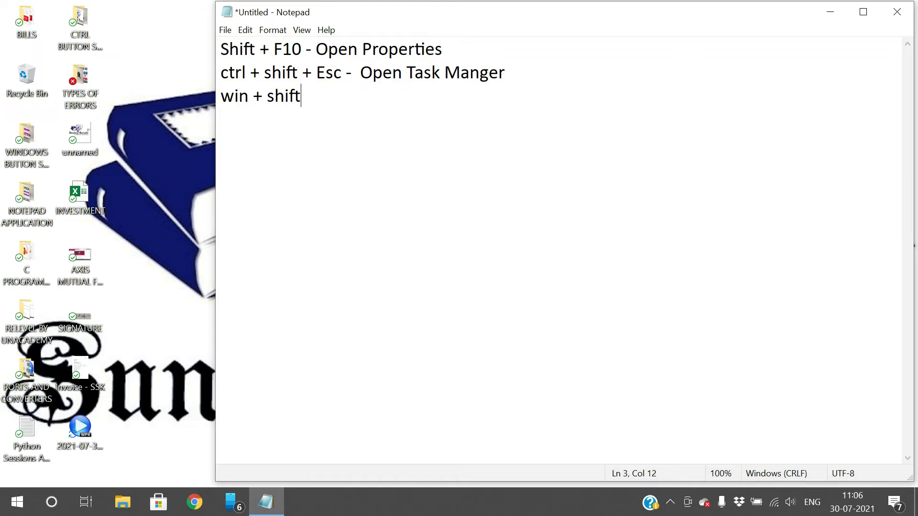
type(" +s")
key("BackSpace")
type("S - Take")
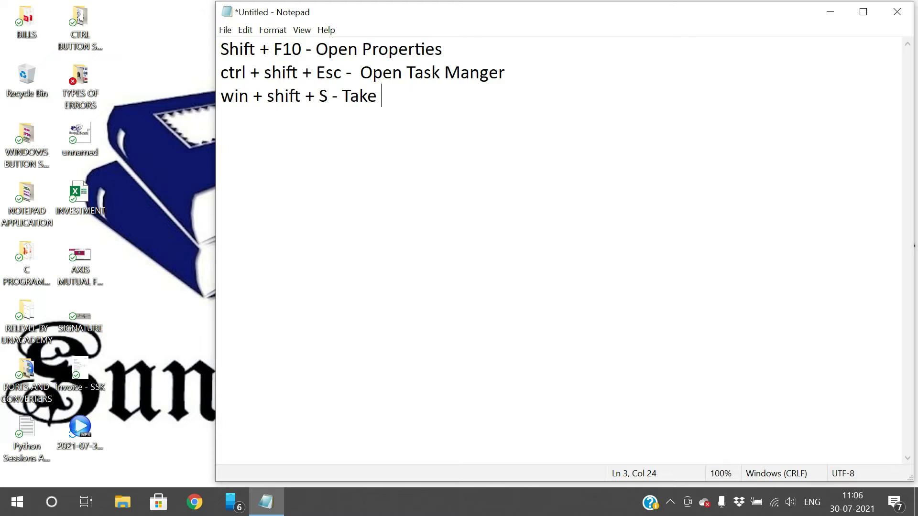
type(" screenshot")
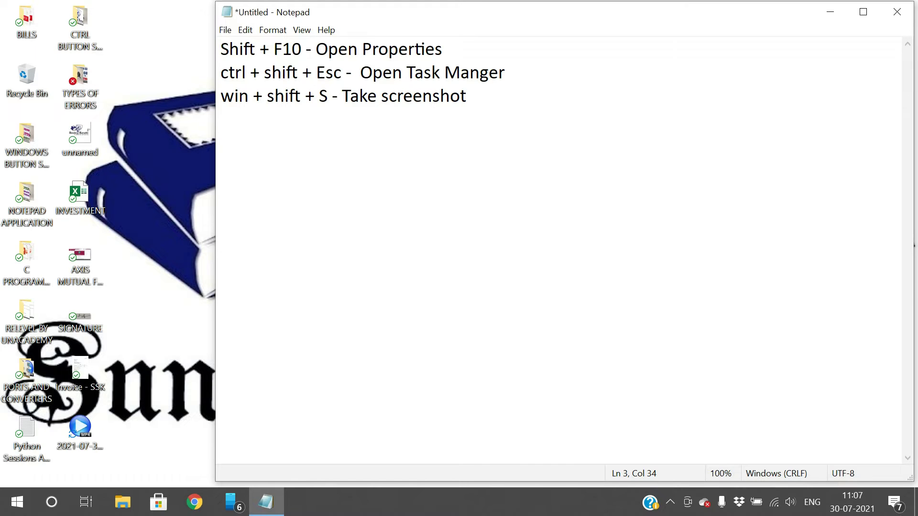
Capture a rectangular screenshot of the three note lines, view it in Snip & Sketch, and close that window.
key("super+shift+s")
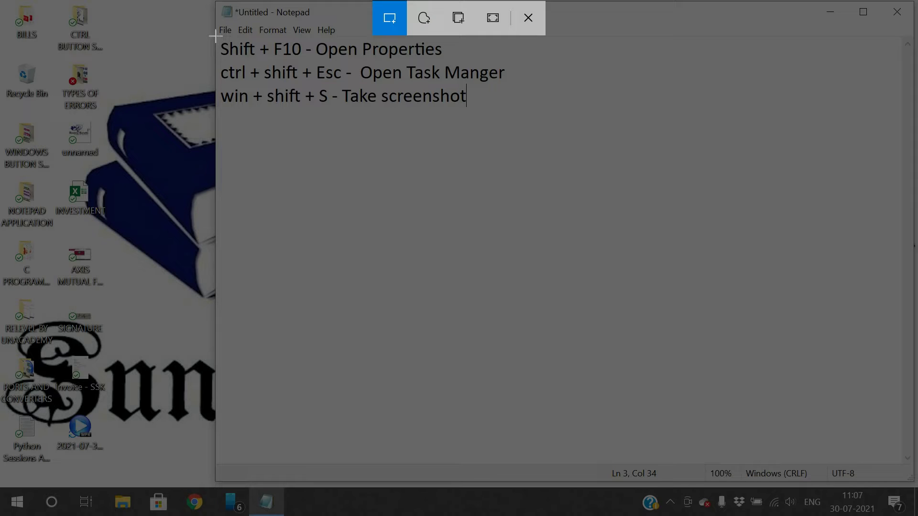
left_click_drag(215, 36, 514, 113)
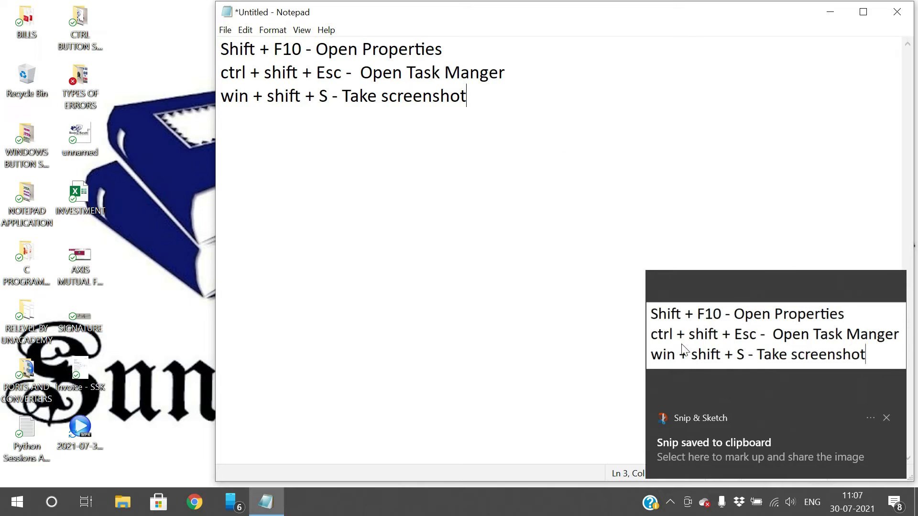
left_click(684, 348)
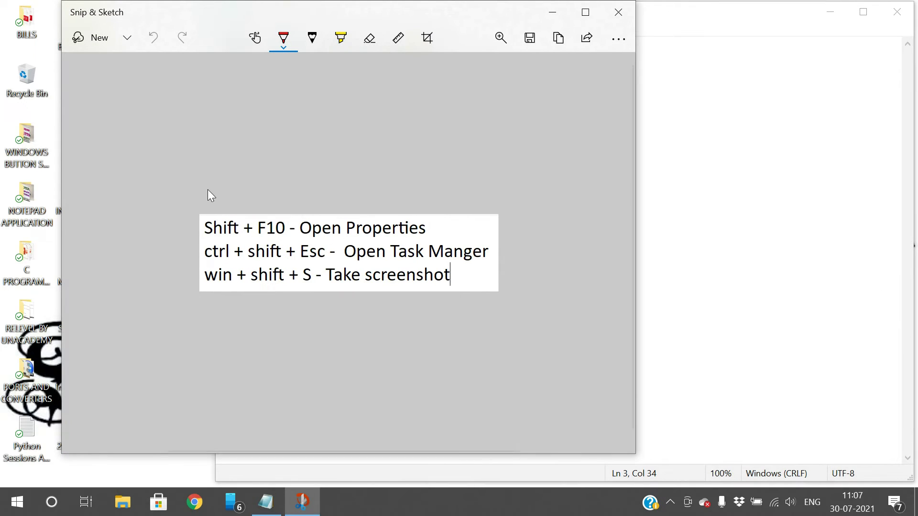
left_click(618, 13)
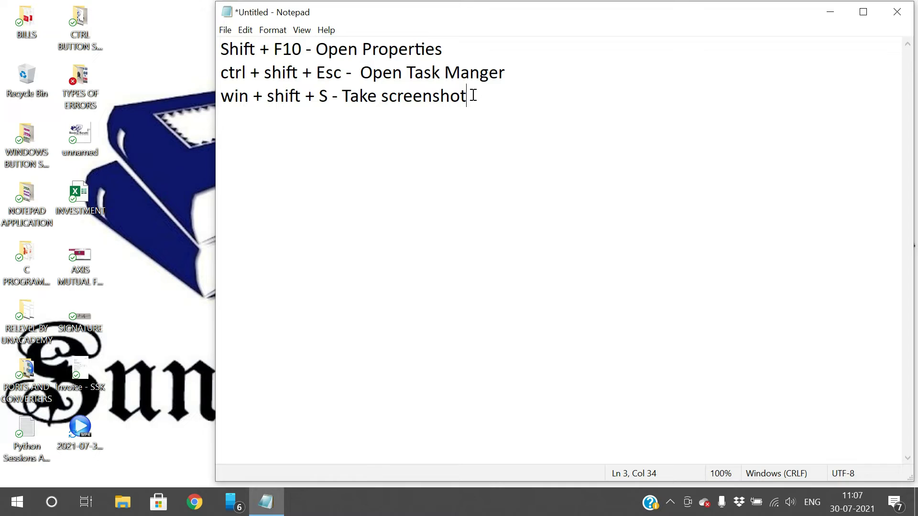
Add a fourth line reading "Shift + Arrows - Selecting Multiple files" to the Notepad document.
key("Return")
type("Shift + Arrows ")
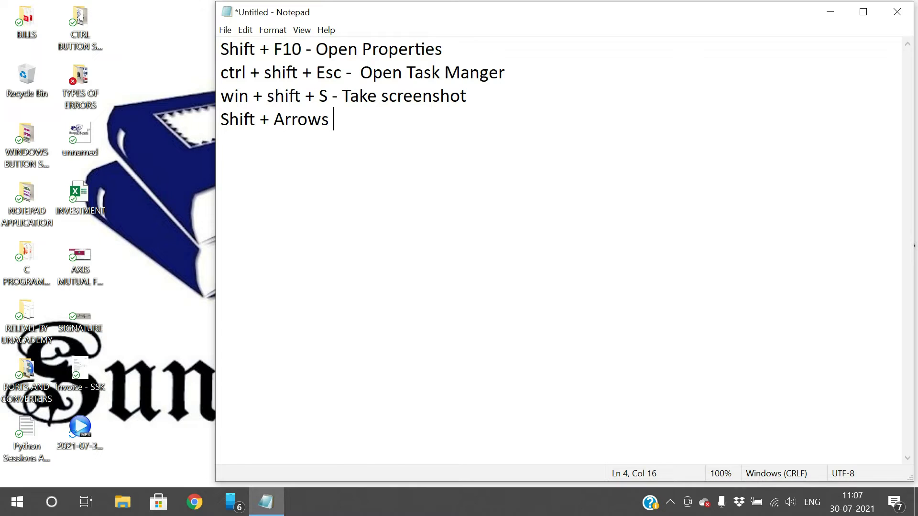
type(" - Selecti")
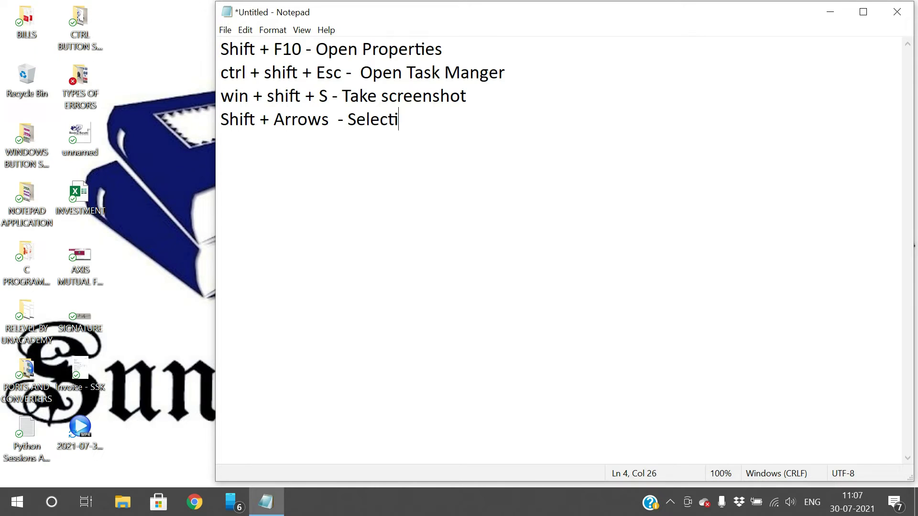
type("ng Multiple f")
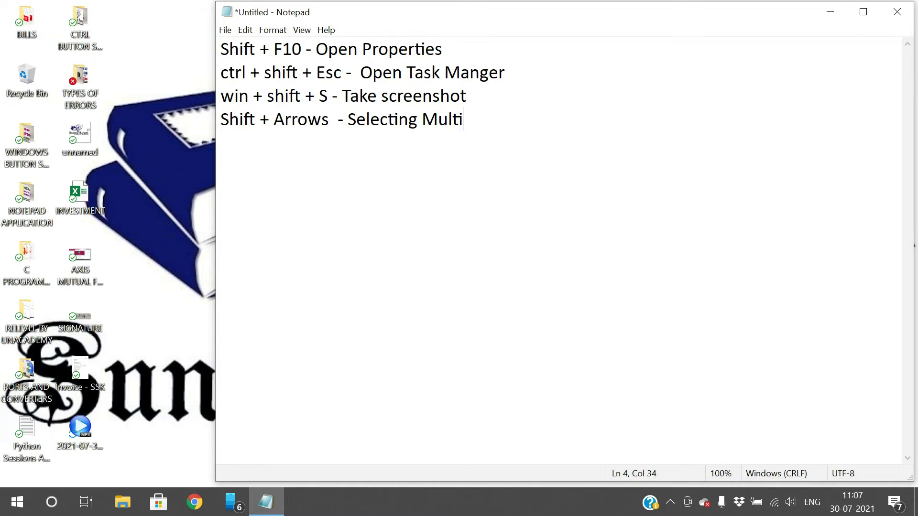
type("iles")
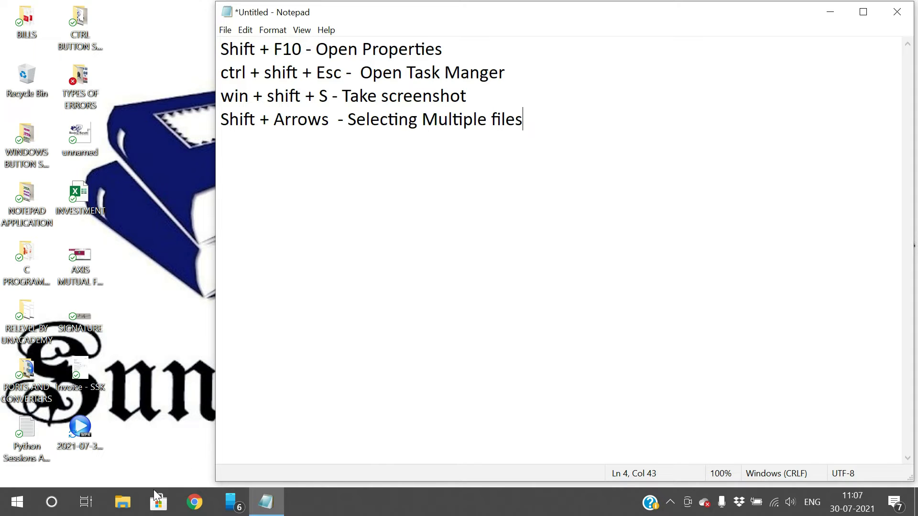
Switch to File Explorer, open the PERSONAL (D:) drive and select the PORTS, PYTHON FOR BEGINNERS and YOUTUBE folders together.
left_click(133, 505)
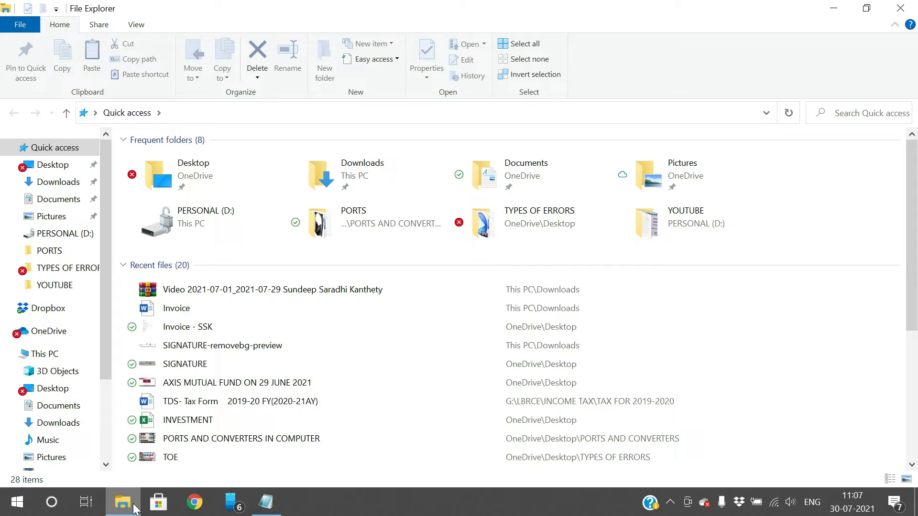
scroll(66, 418, "down", 2)
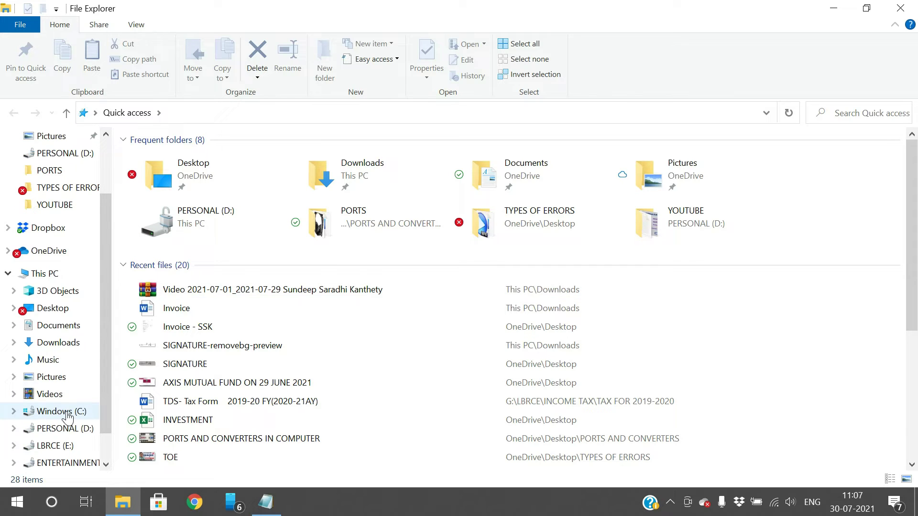
left_click(65, 429)
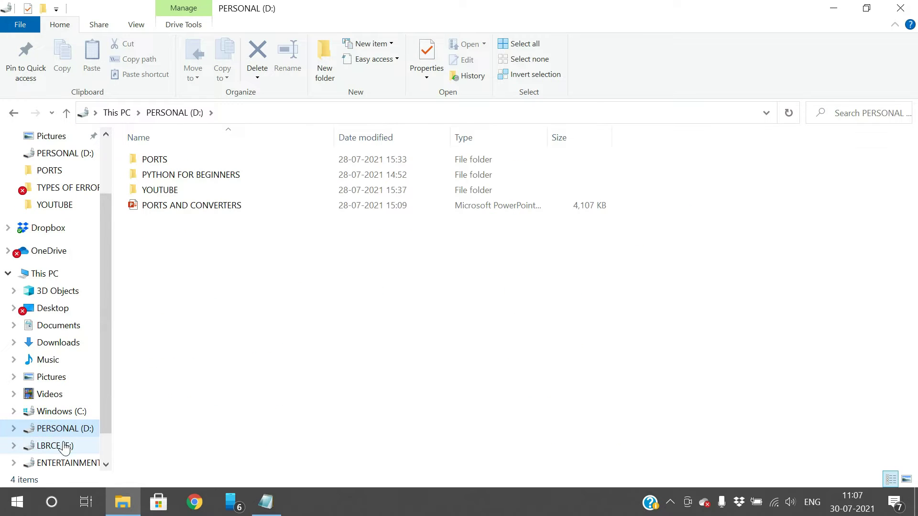
left_click(64, 446)
left_click(65, 430)
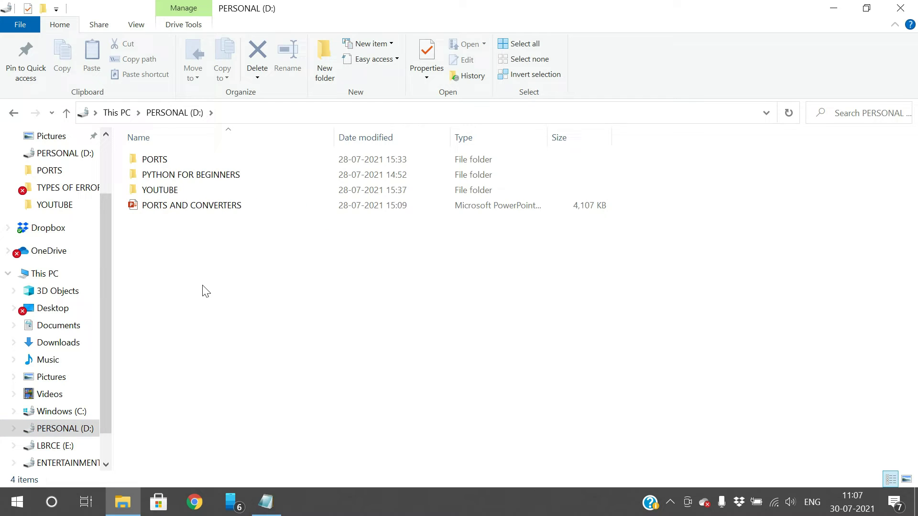
left_click(171, 160)
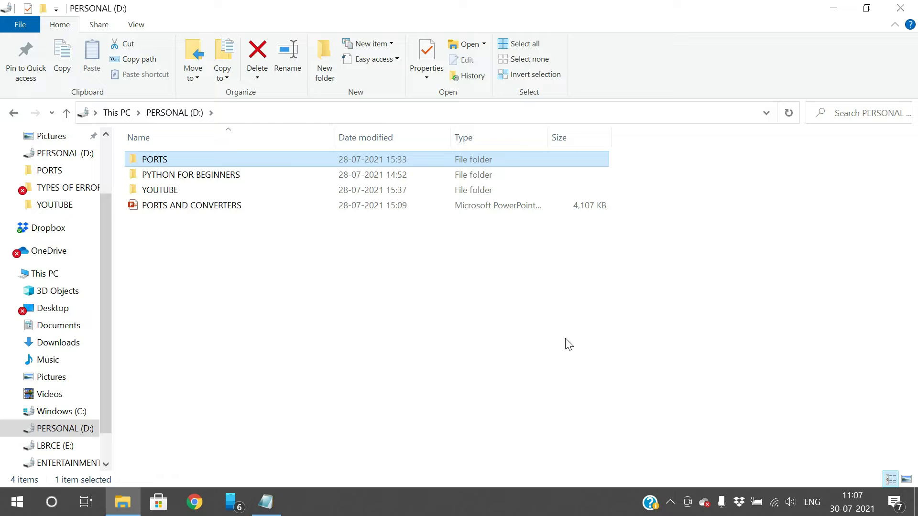
key("shift+Down")
key("shift+Down")
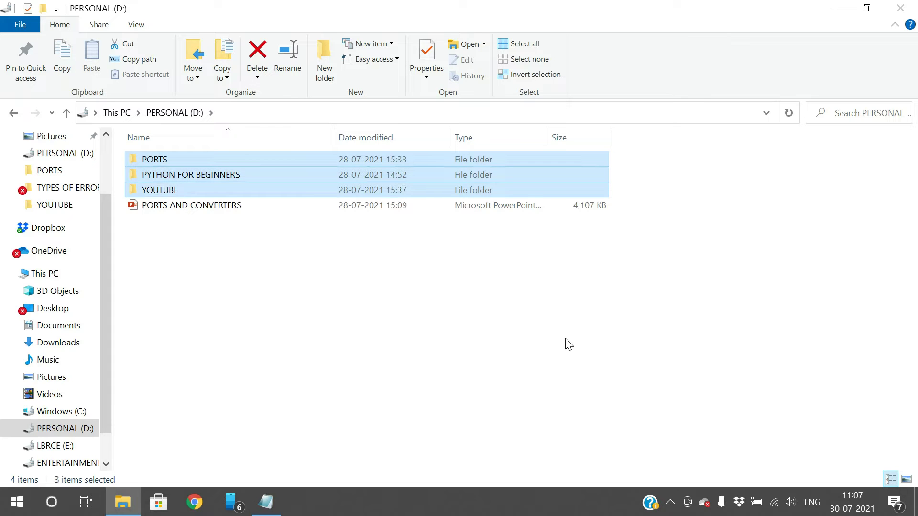
Repeatedly extend and shrink the selection across the D: drive items, ending with the PORTS, PYTHON FOR BEGINNERS and YOUTUBE folders selected.
key("shift+Up")
key("shift+Up")
key("shift+Down")
key("shift+Down")
key("shift+Down")
key("shift+Up")
key("shift+Up")
key("shift+Up")
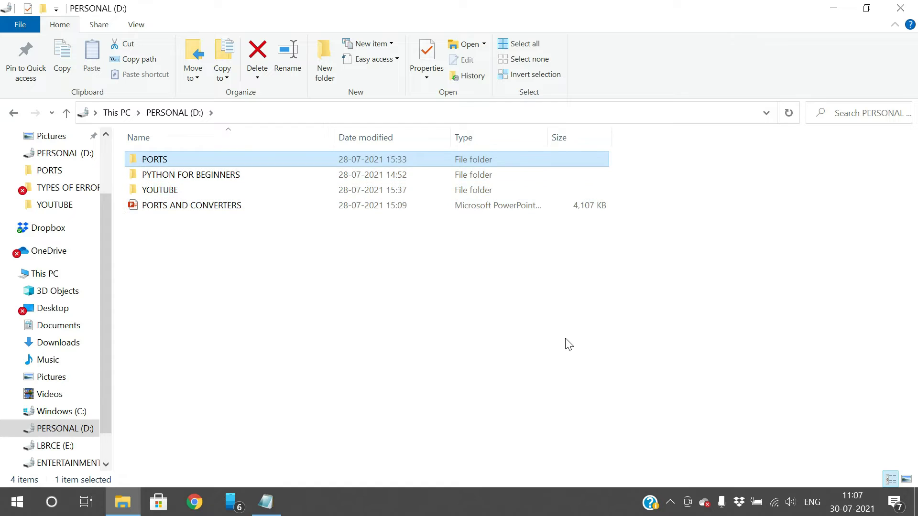
key("shift+Down")
key("shift+Down")
key("shift+Up")
key("shift+Up")
key("shift+Down")
key("shift+Down")
key("shift+Down")
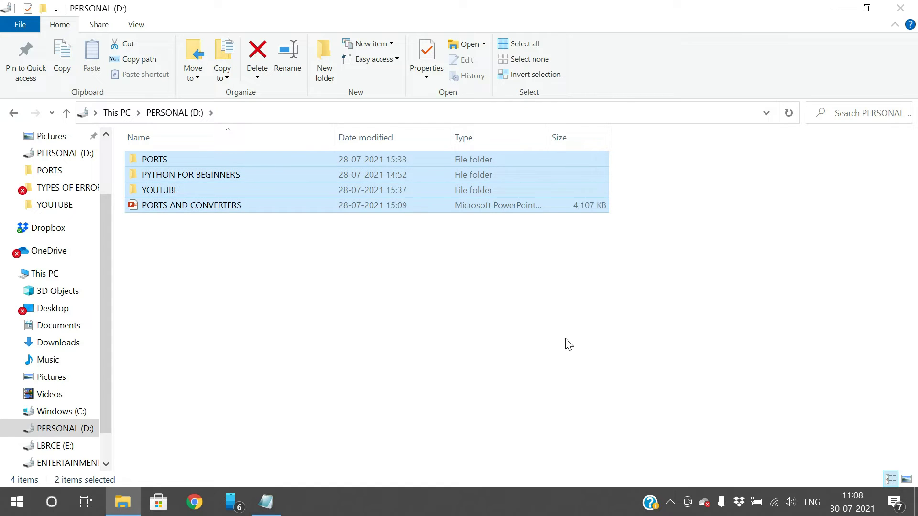
key("shift+Up")
key("shift+Up")
key("shift+Down")
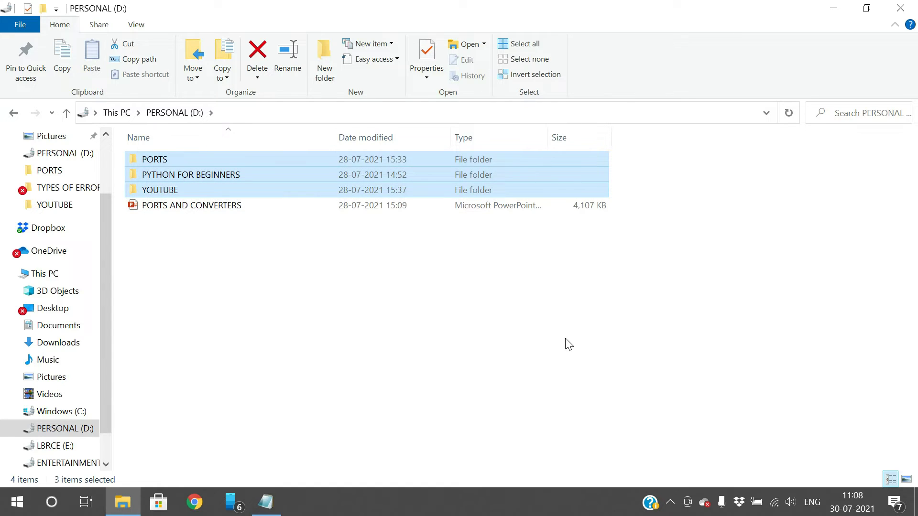
Switch to Notepad and add a fifth line reading "ctrl + shift + N - Creates New Folder".
key("alt+Tab")
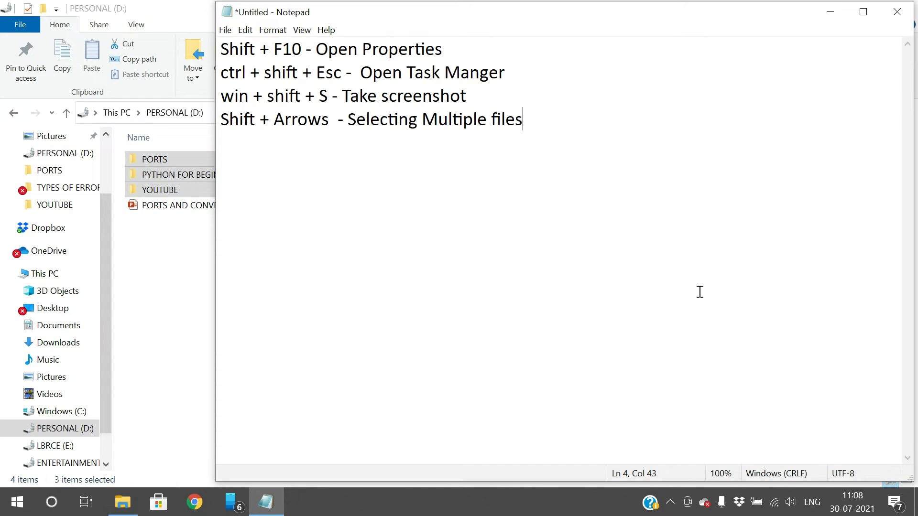
key("Return")
type("ctrl + s")
type("hif")
type("+")
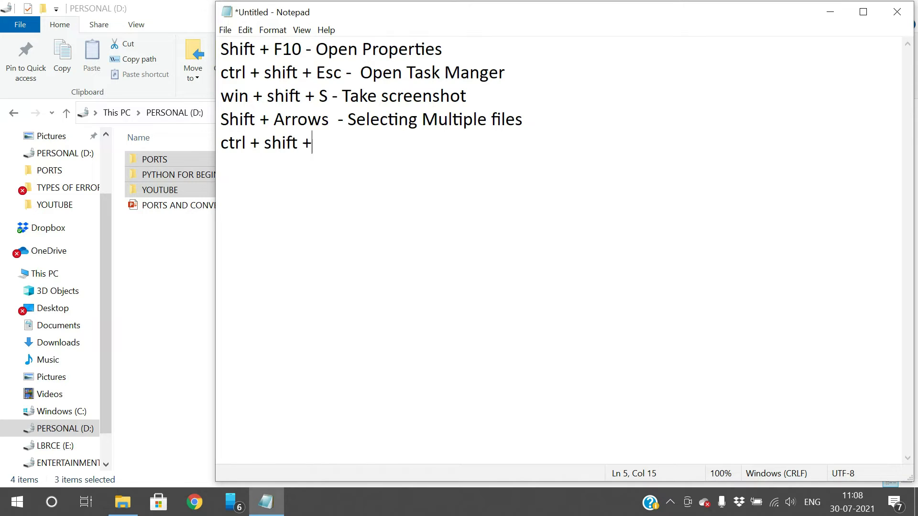
type(" N - Create a")
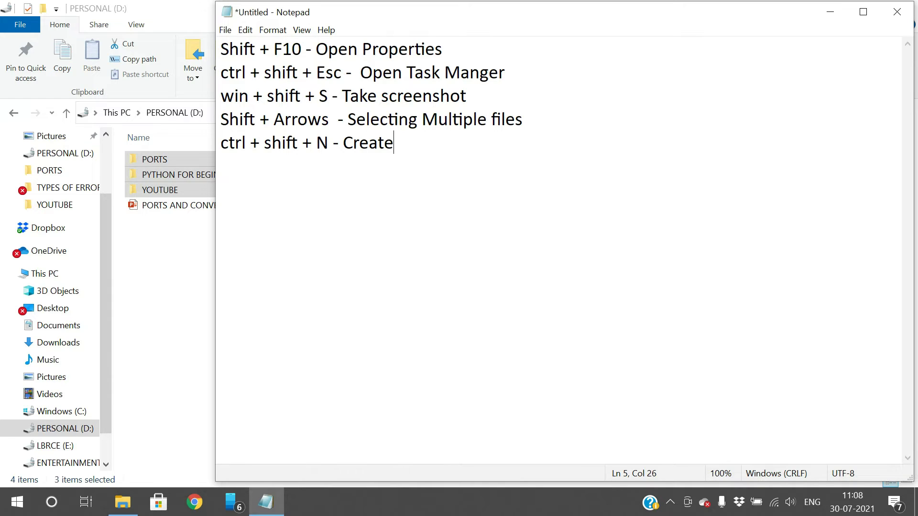
key("BackSpace")
key("BackSpace")
type("s New Fi")
key("BackSpace")
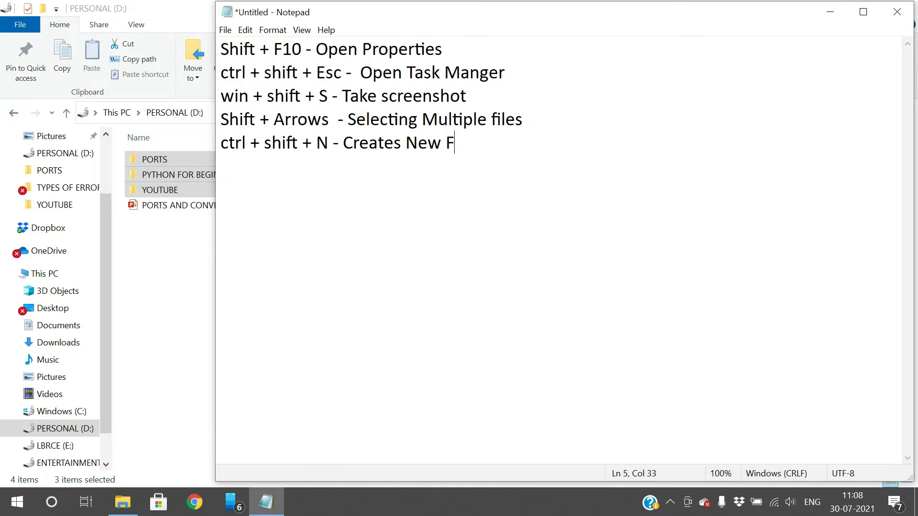
type("older")
Switch to File Explorer, show the options for creating a new item in the D: drive, and dismiss them.
right_click(187, 280)
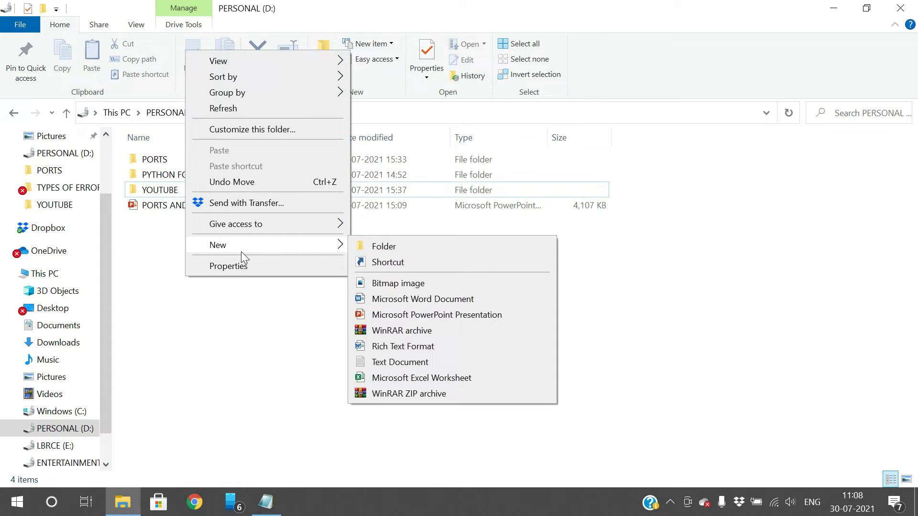
mouse_move(244, 244)
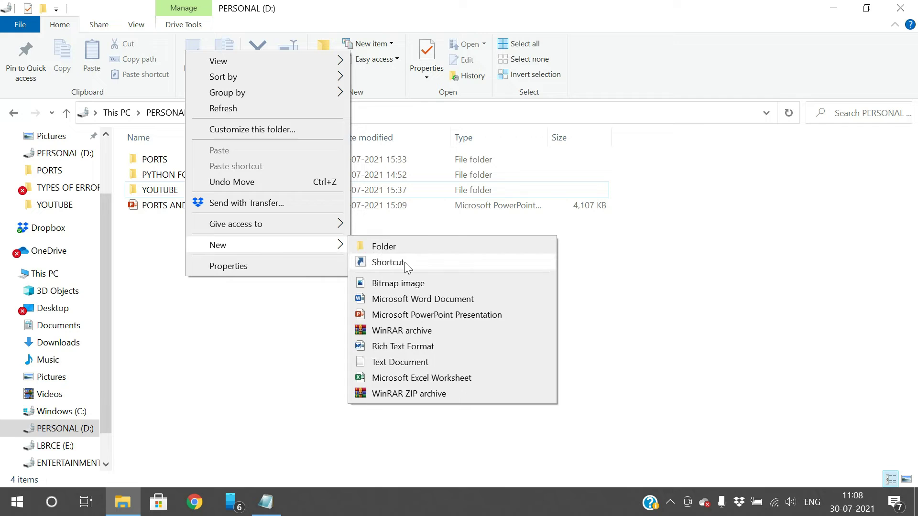
left_click(667, 242)
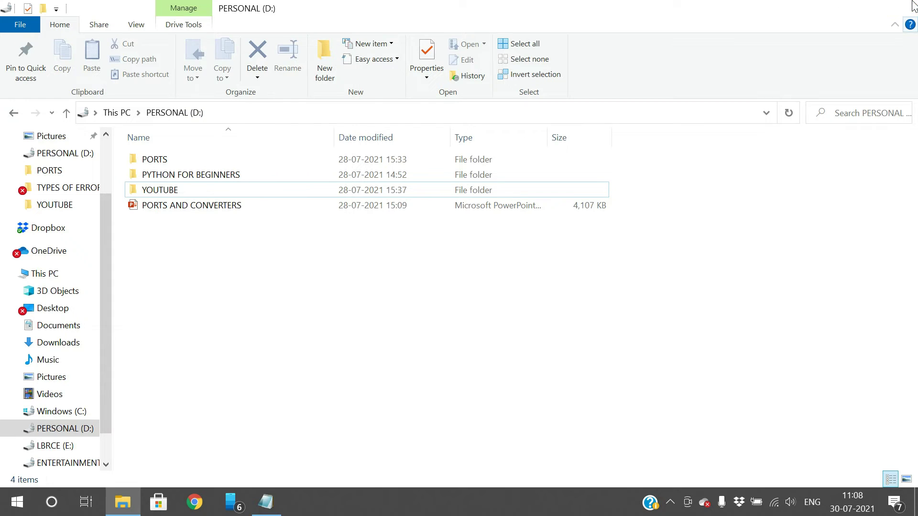
Minimize File Explorer and narrow the Notepad window to uncover more of the desktop, closing any extra blank Notepad window.
left_click(833, 8)
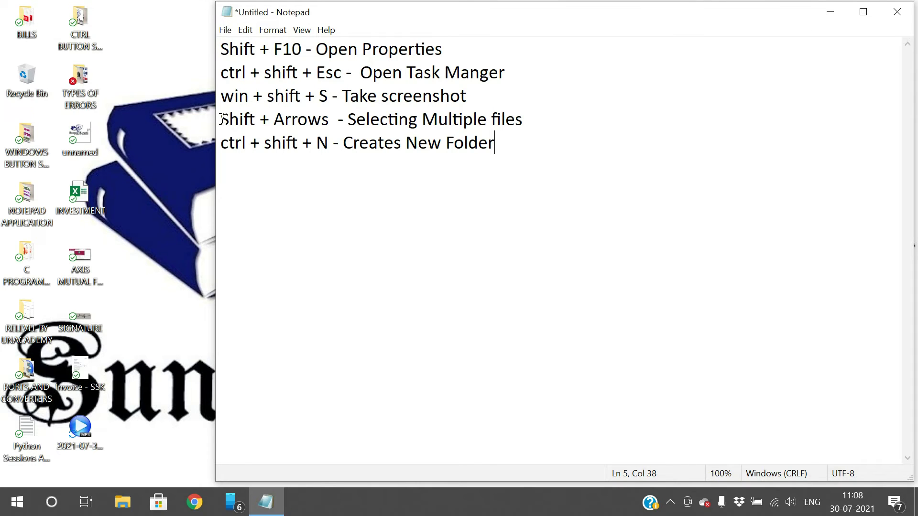
left_click_drag(216, 120, 498, 121)
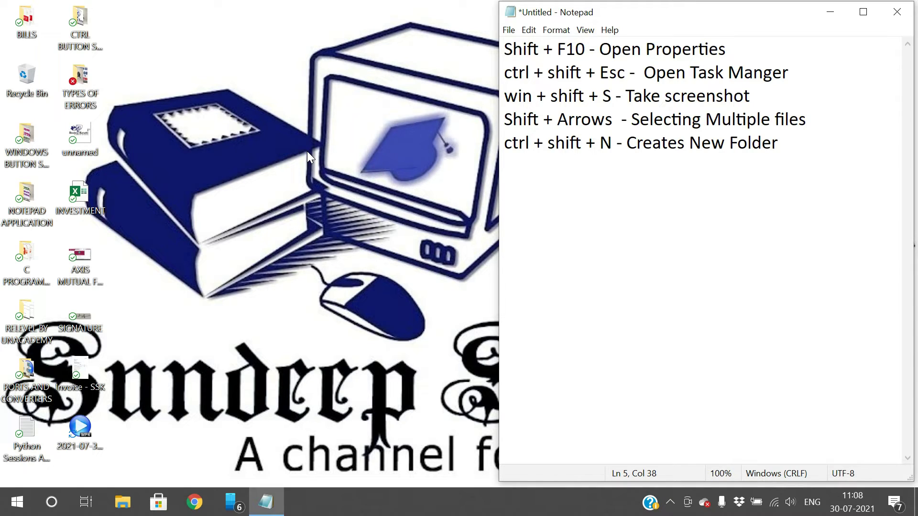
key("ctrl+shift+n")
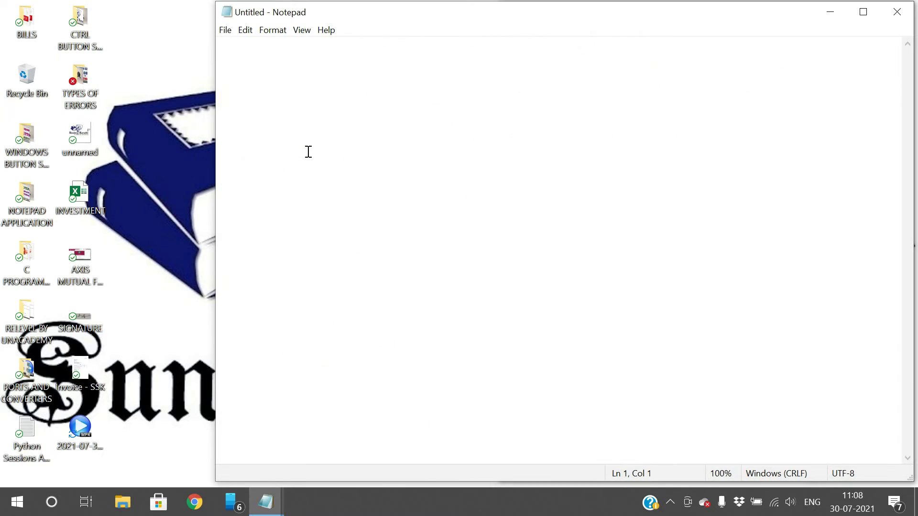
left_click(911, 8)
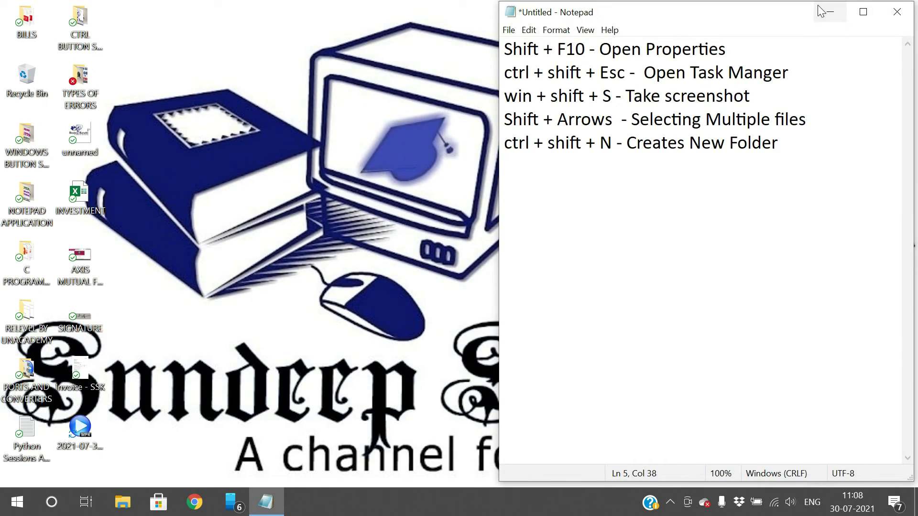
Minimize the Notepad window and create a new folder on the desktop, keeping its default name.
left_click(821, 11)
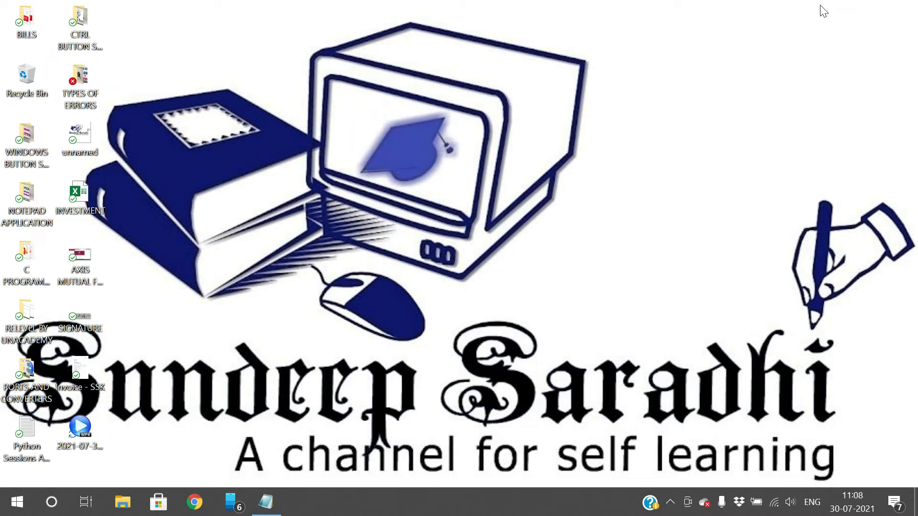
key("ctrl+shift+n")
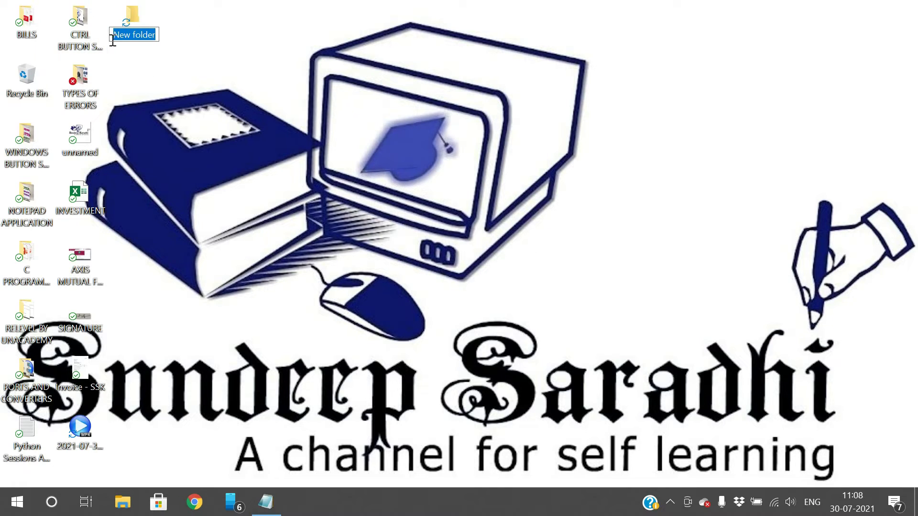
left_click(149, 15)
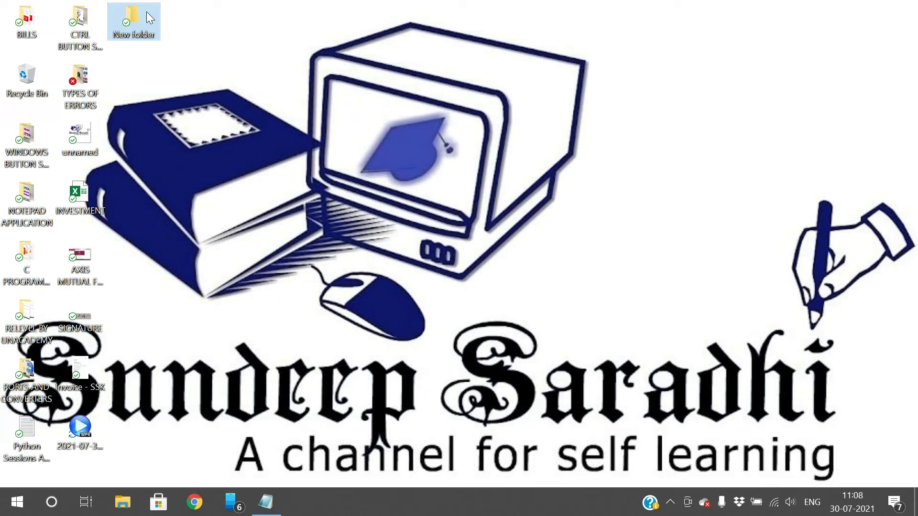
Permanently delete the new desktop folder and create another one with the default name.
key("shift+Delete")
left_click(508, 298)
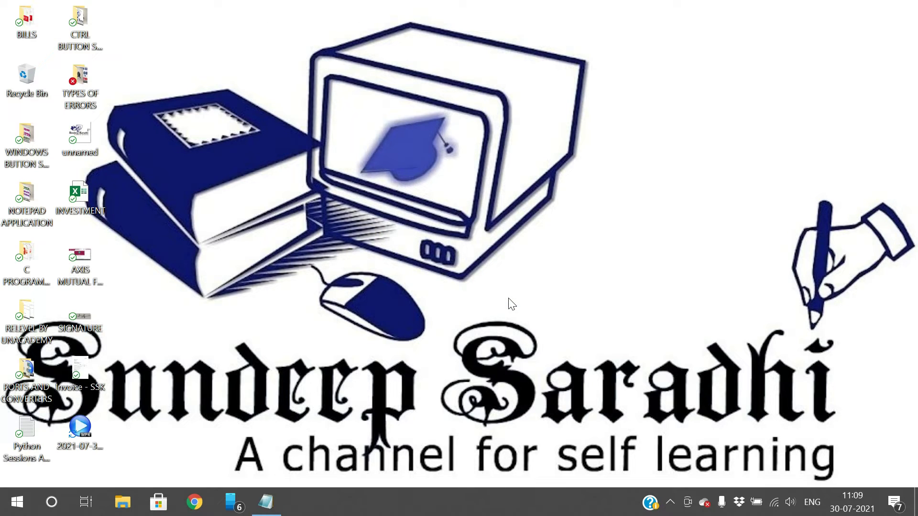
key("ctrl+shift+n")
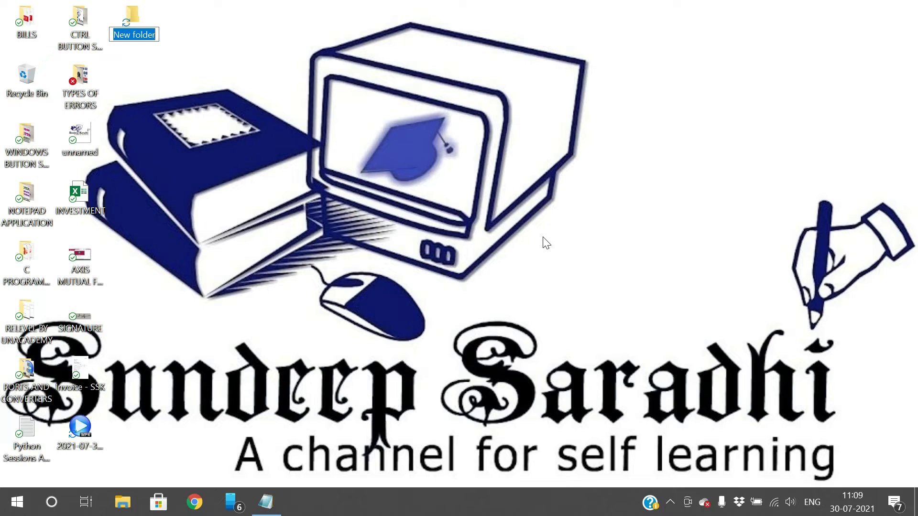
key("Return")
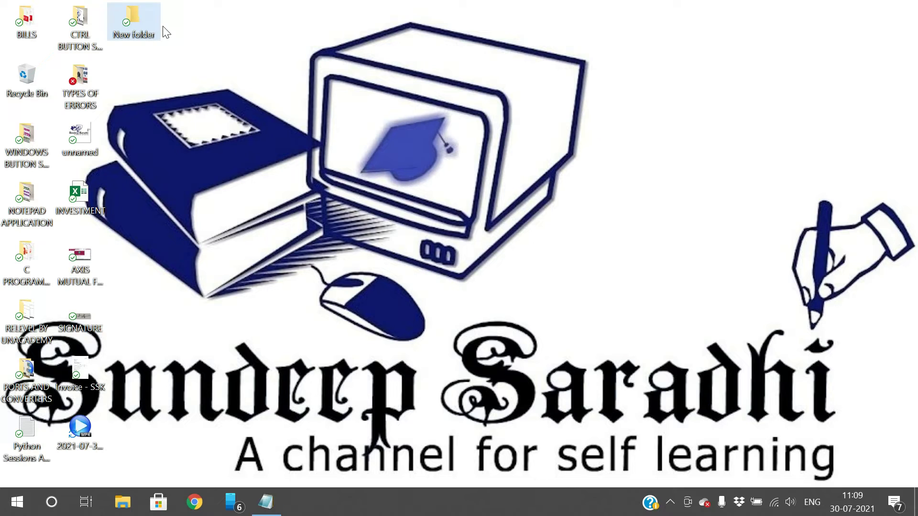
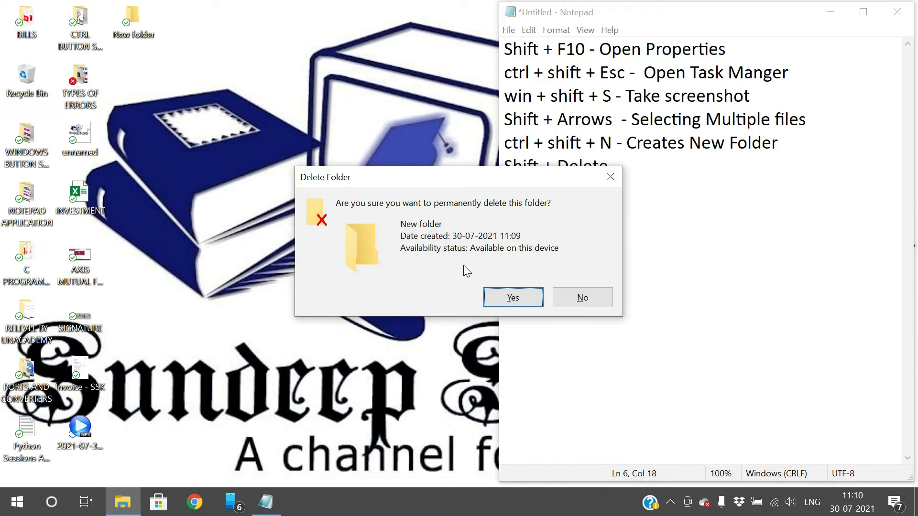
Confirm permanently deleting New folder from the desktop, check the Recycle Bin for it, and close the bin window.
left_click(503, 292)
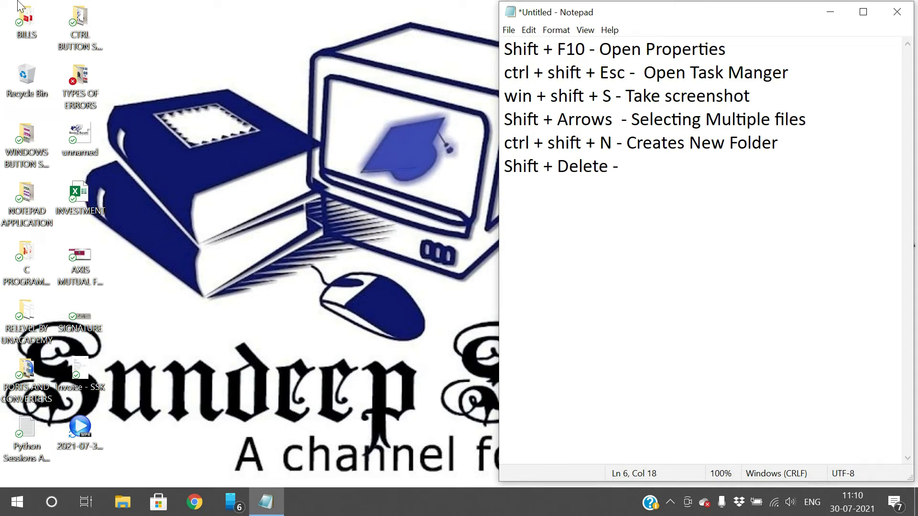
double_click(40, 74)
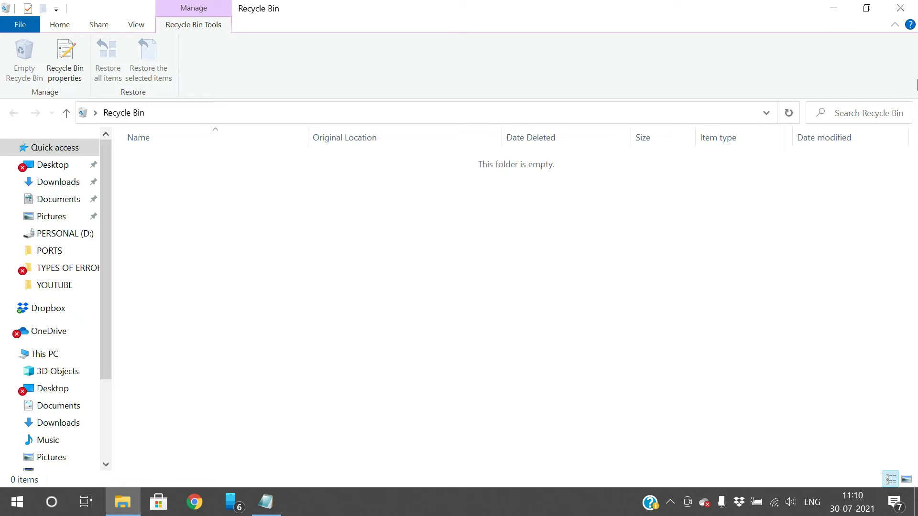
left_click(901, 9)
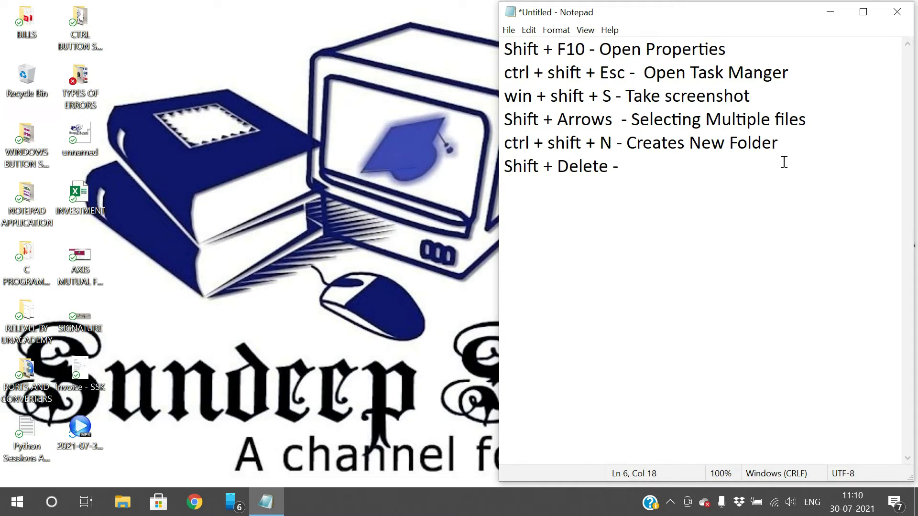
Complete the sixth Notepad line as "Shift + Delete - Delete without moving into Recycle bin" and widen the window to fit it.
type("Delete wit")
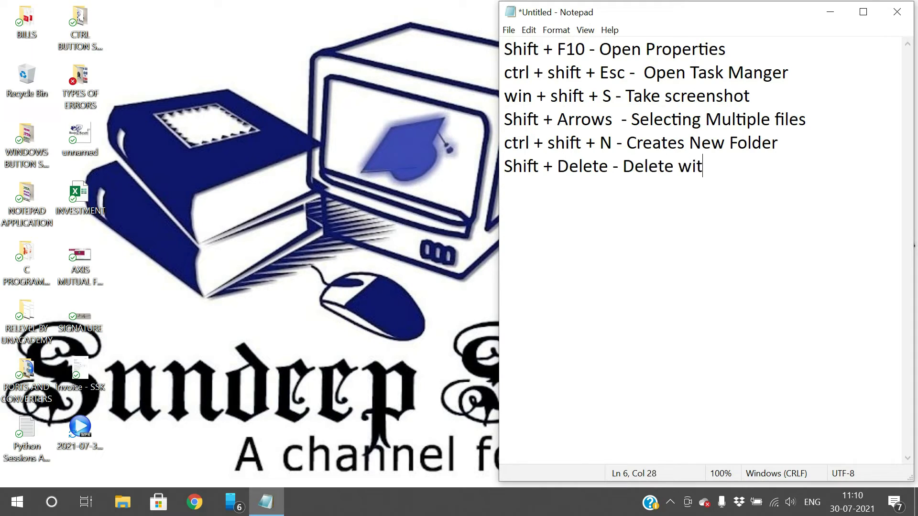
type("hout m")
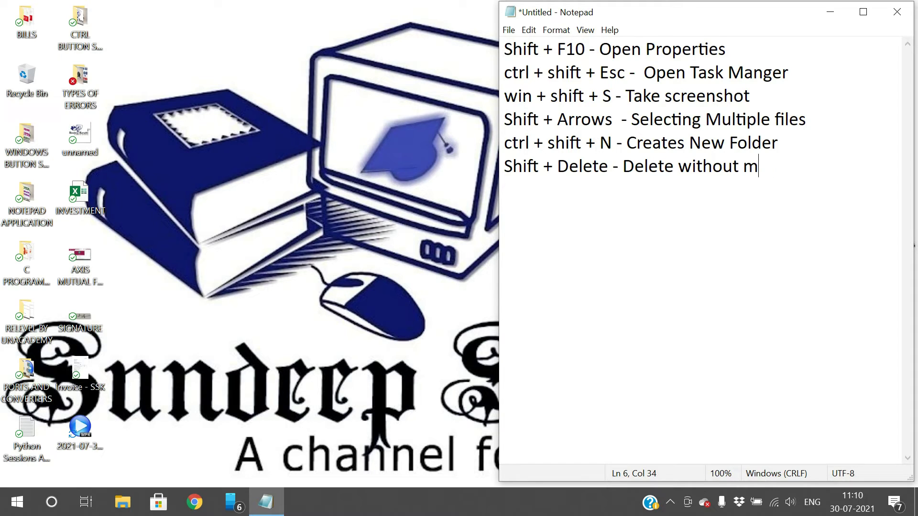
type("oving int")
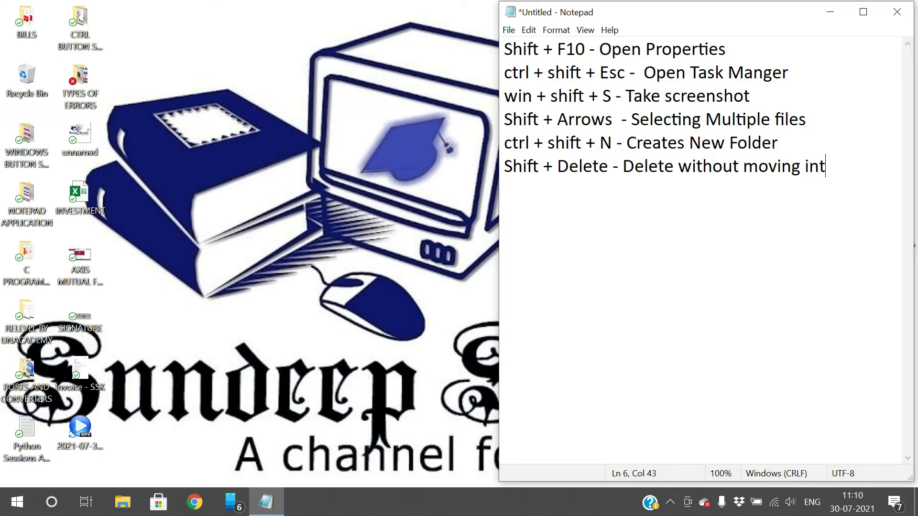
type("o Recyclle")
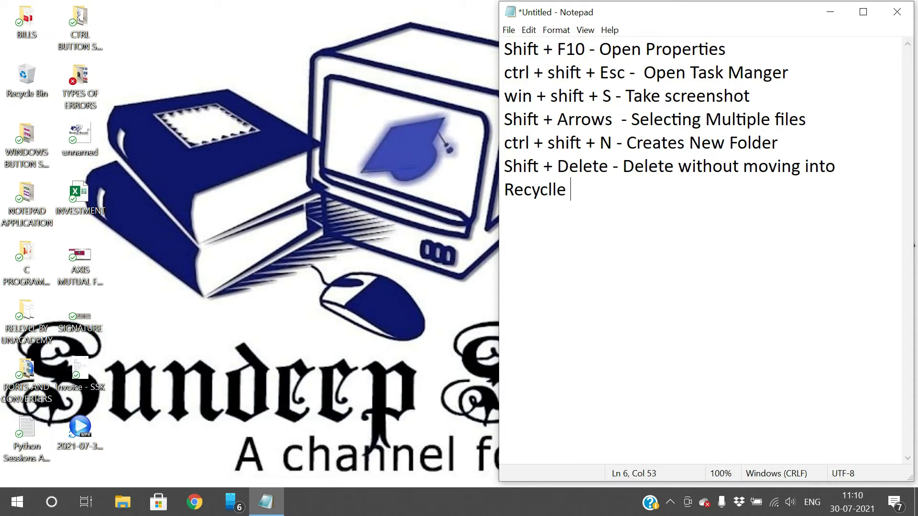
key("BackSpace")
key("BackSpace")
type("e bin")
key("Return")
key("Return")
left_click_drag(499, 261, 334, 261)
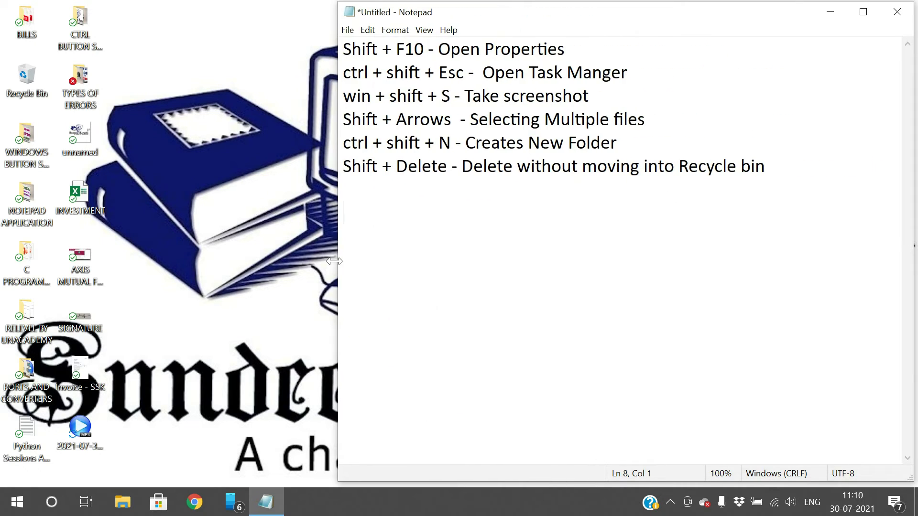
Add a seventh line reading "Win + Shift + 1 to 9 - Open the app pinned to you taskbar in the position indicated by number".
left_click(372, 189)
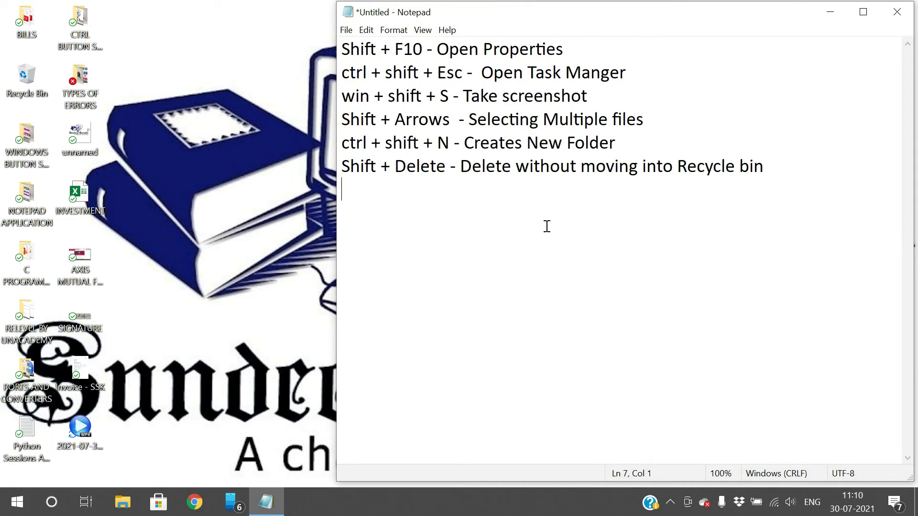
type("Win + Shift +")
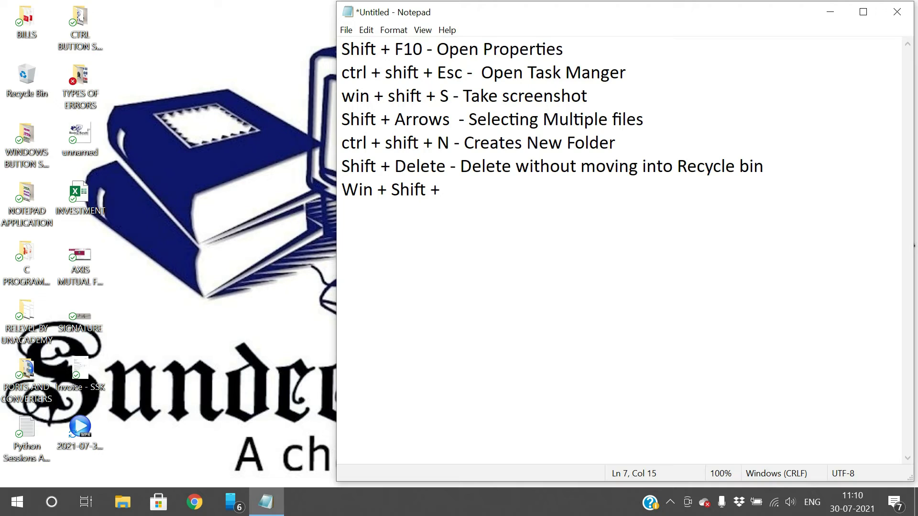
type(" 1 to")
key("BackSpace")
type("o 9")
key("BackSpace")
type("9 - Open the app")
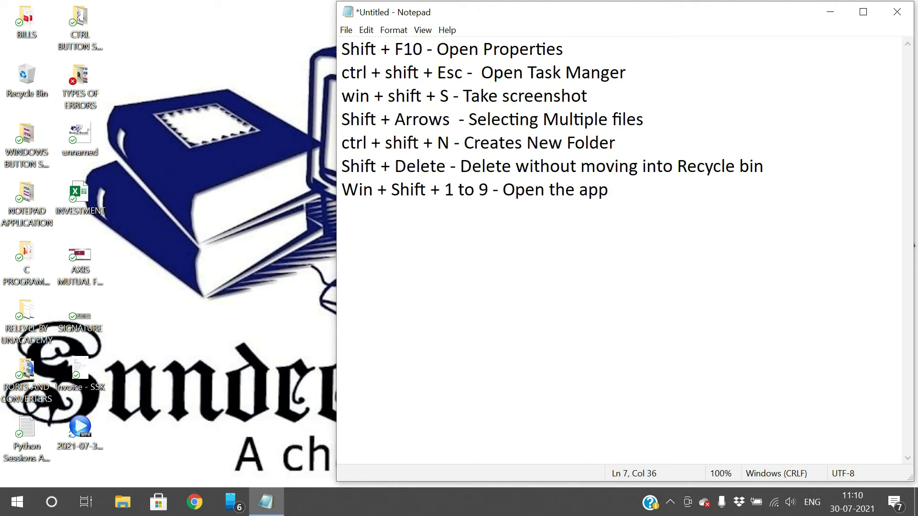
type(" pinned ")
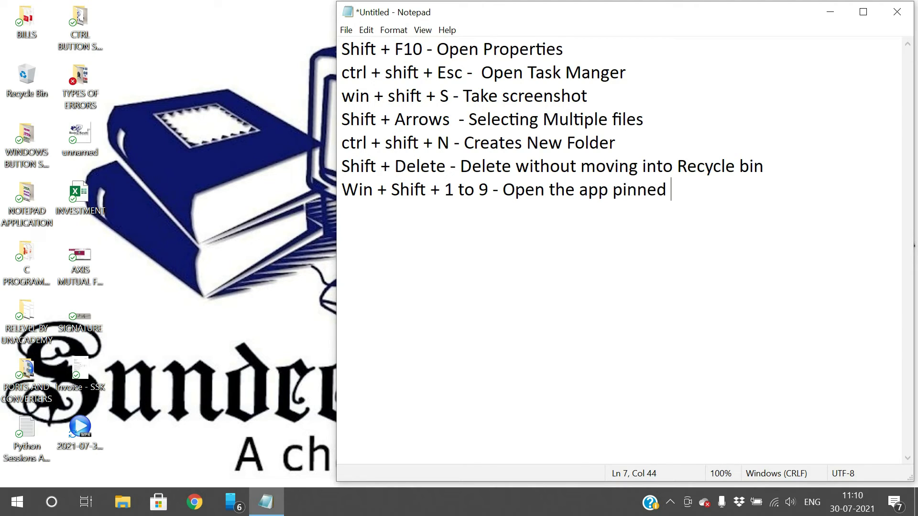
type("to you ta")
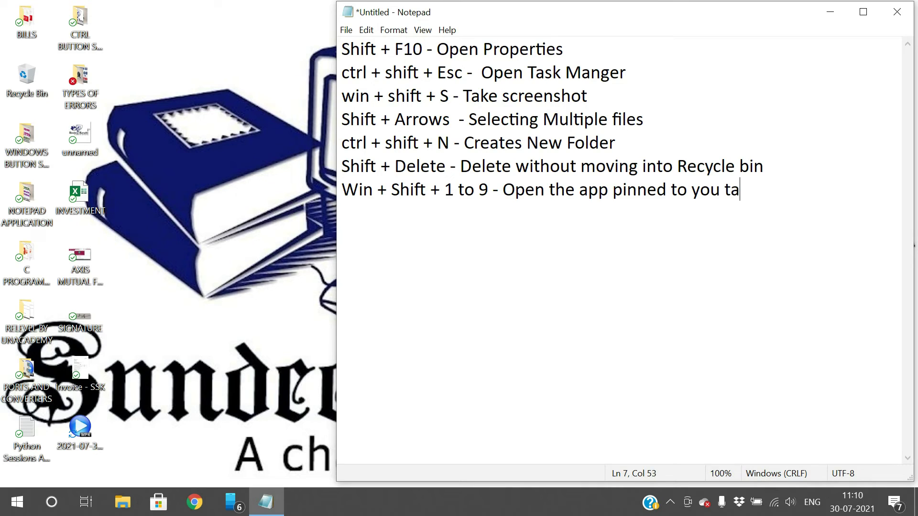
type("skbar in the position")
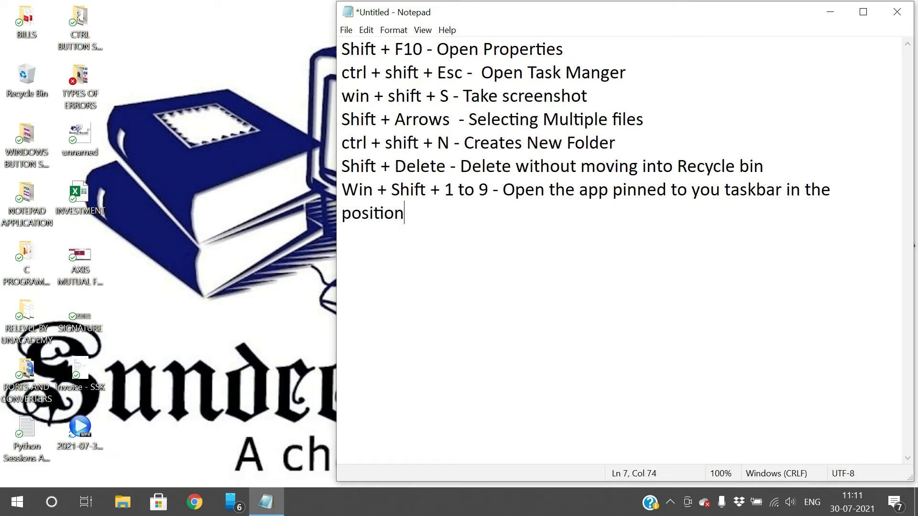
type(" indicated by ")
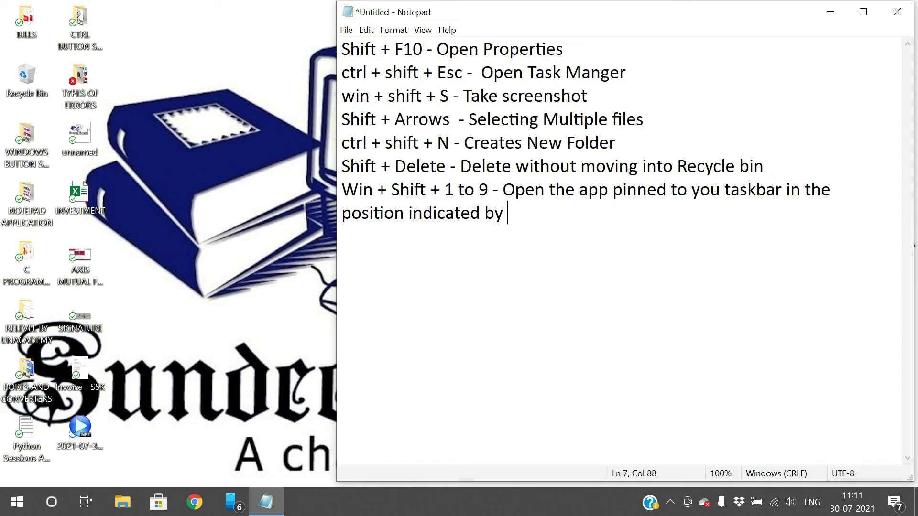
type("number")
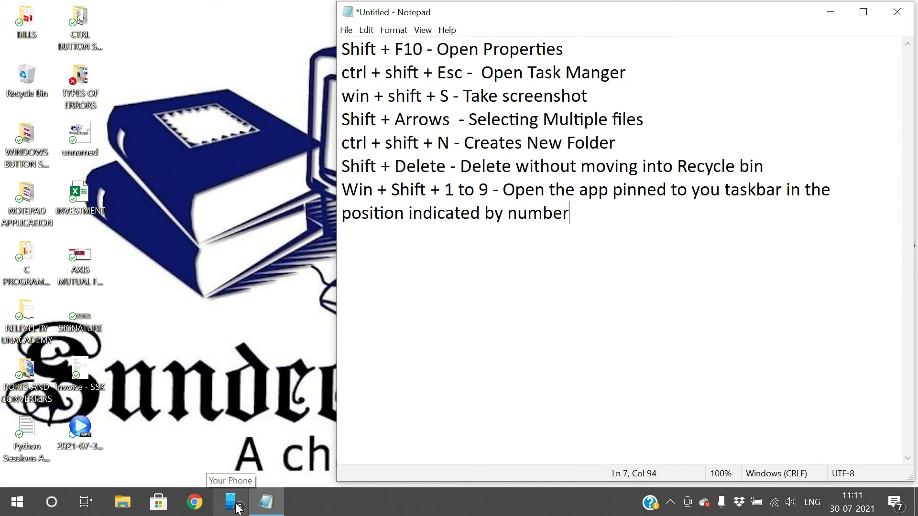
left_click(392, 301)
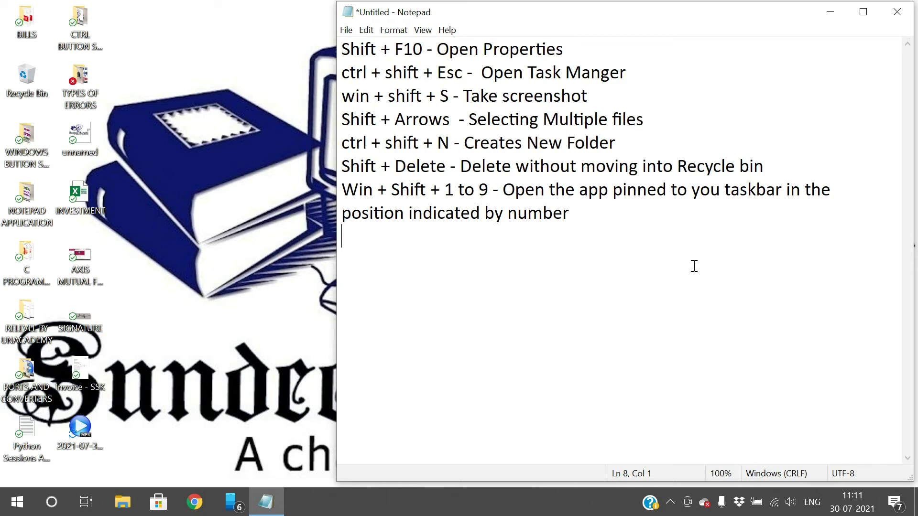
Launch and close the first four pinned taskbar apps one at a time: File Explorer, Microsoft Store, Google Chrome and Your Phone.
key("super+shift+1")
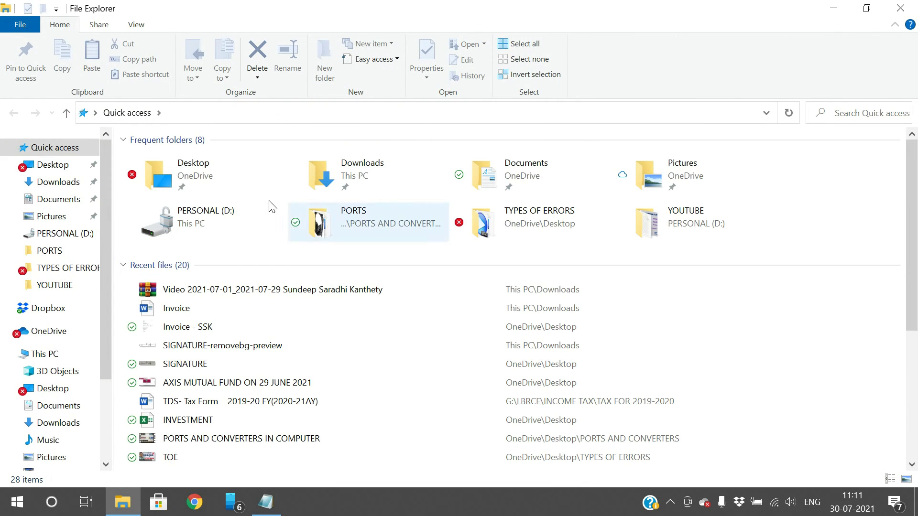
left_click(898, 8)
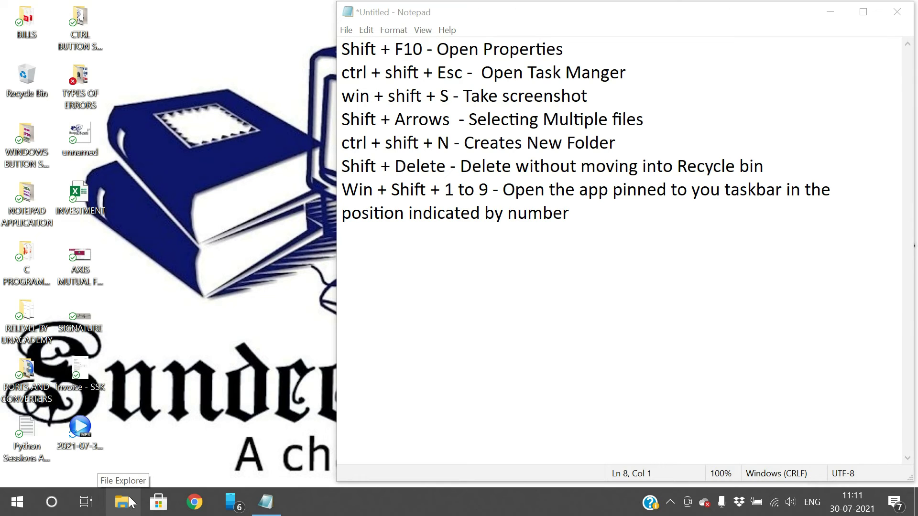
key("super+shift+2")
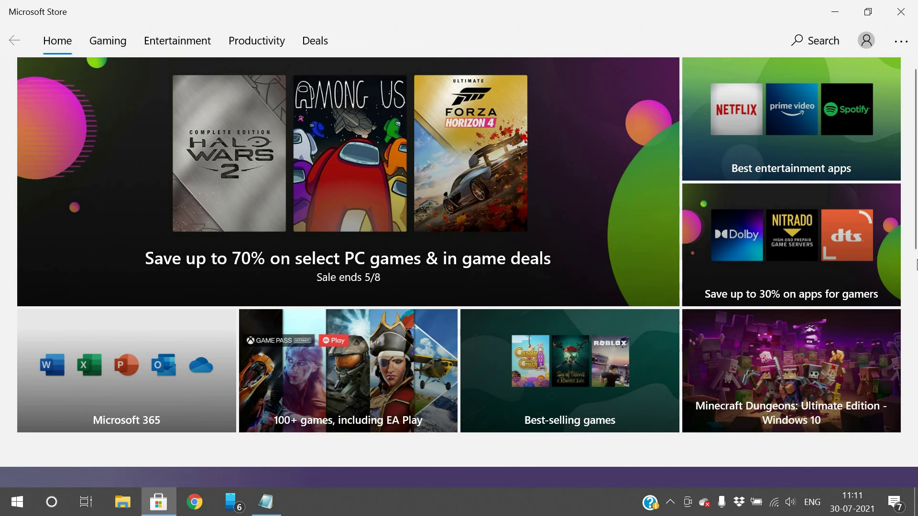
left_click(900, 11)
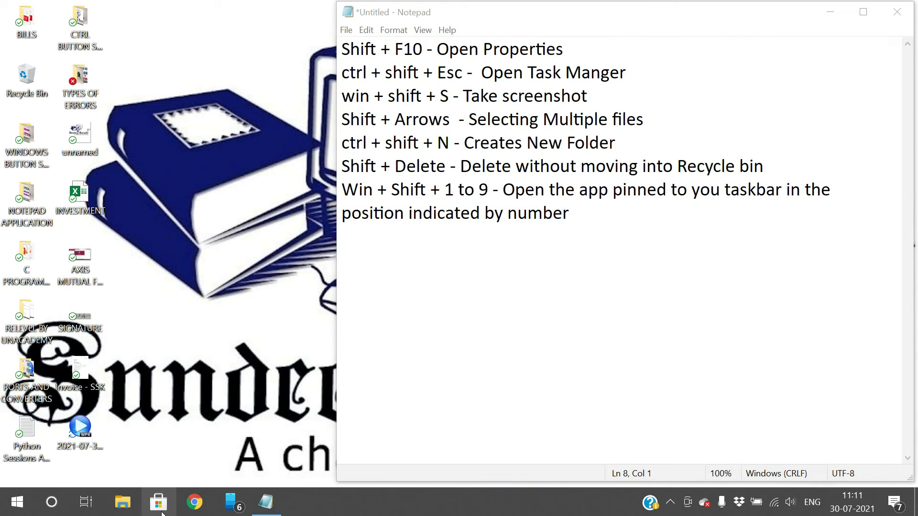
key("super+shift+3")
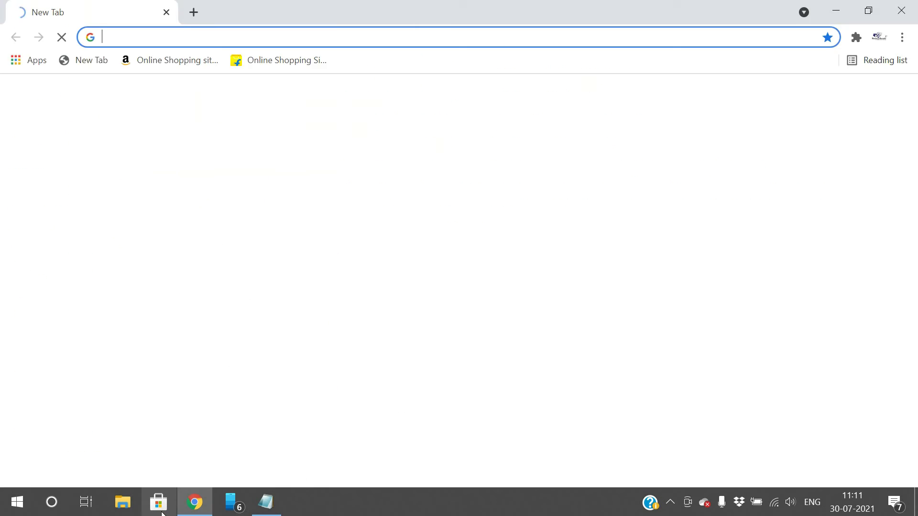
left_click(895, 11)
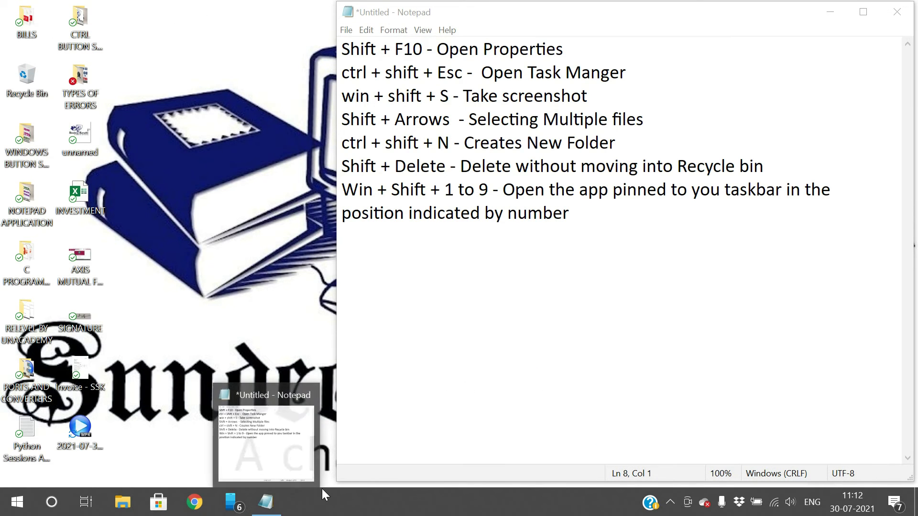
key("super+shift+4")
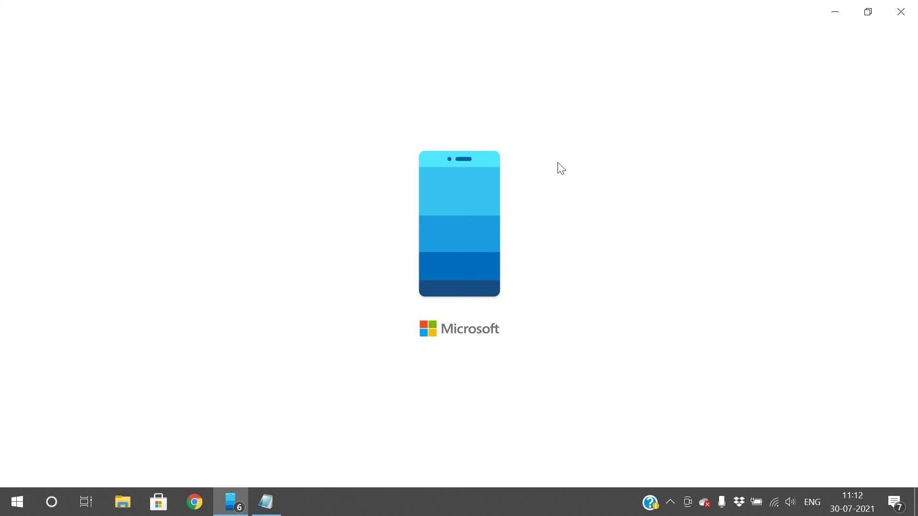
left_click(900, 11)
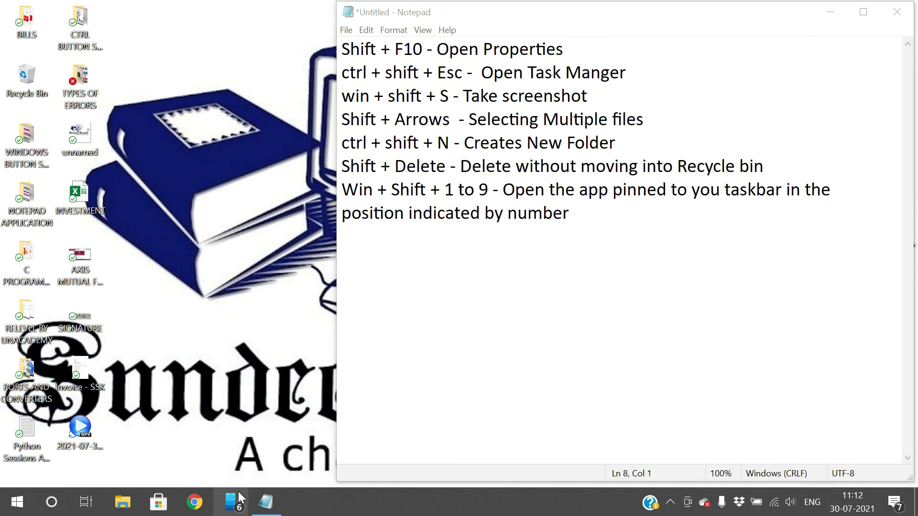
Swap Microsoft Store and Google Chrome on the taskbar so Chrome comes second, and close the input language switching notification.
right_click(152, 505)
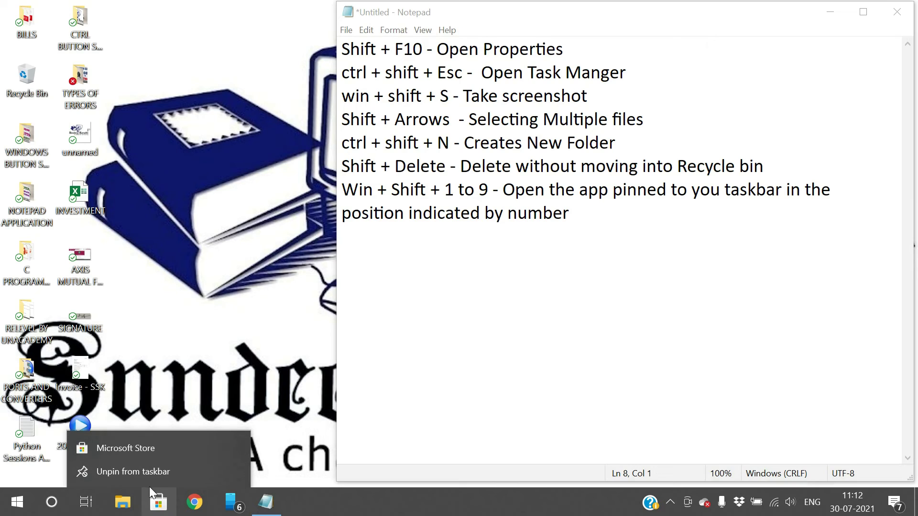
left_click(134, 471)
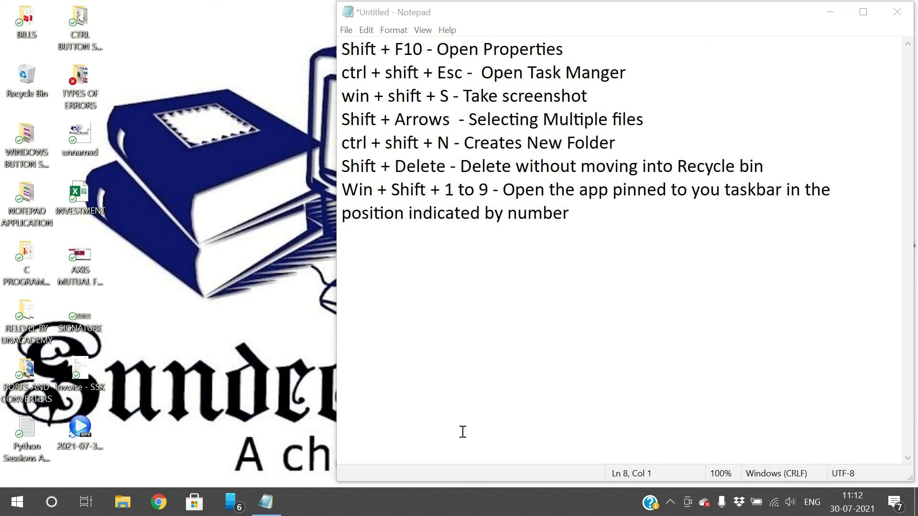
key("alt+shift")
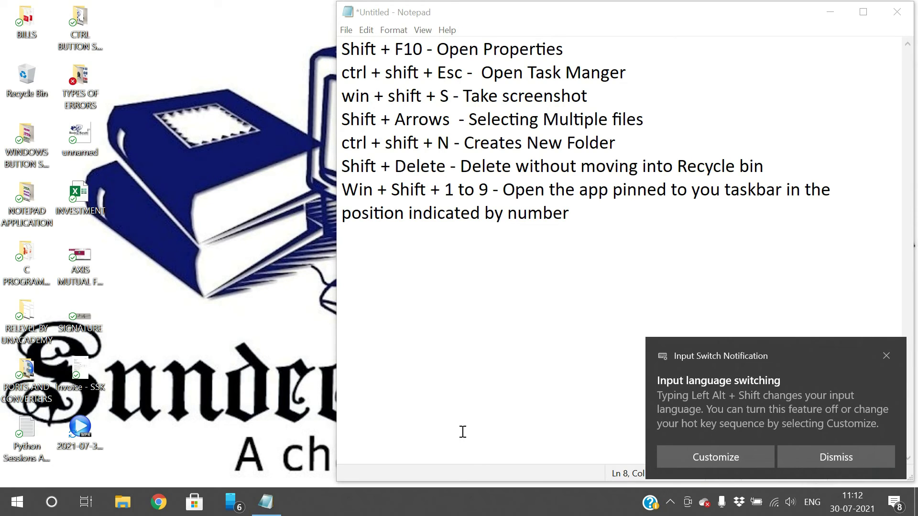
left_click(887, 355)
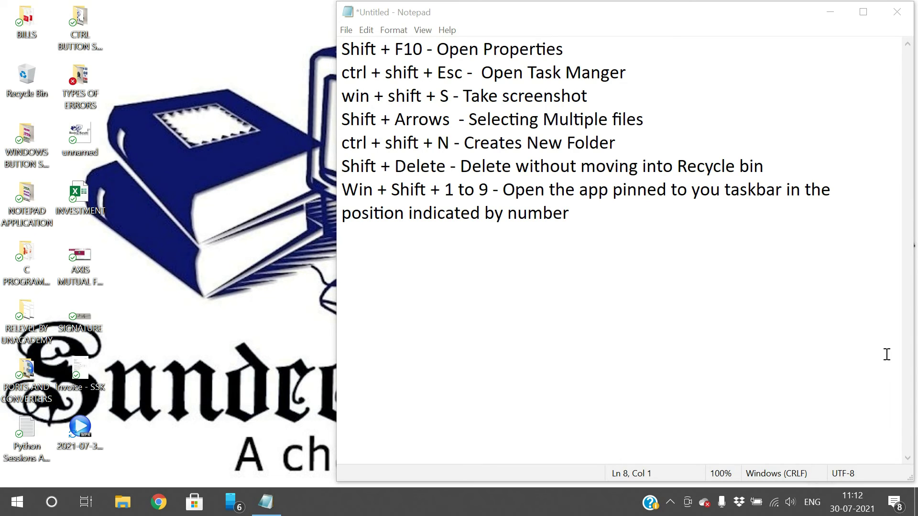
Launch and close the second and third pinned taskbar apps in their new order, Google Chrome and Microsoft Store.
key("super+shift+2")
left_click(906, 7)
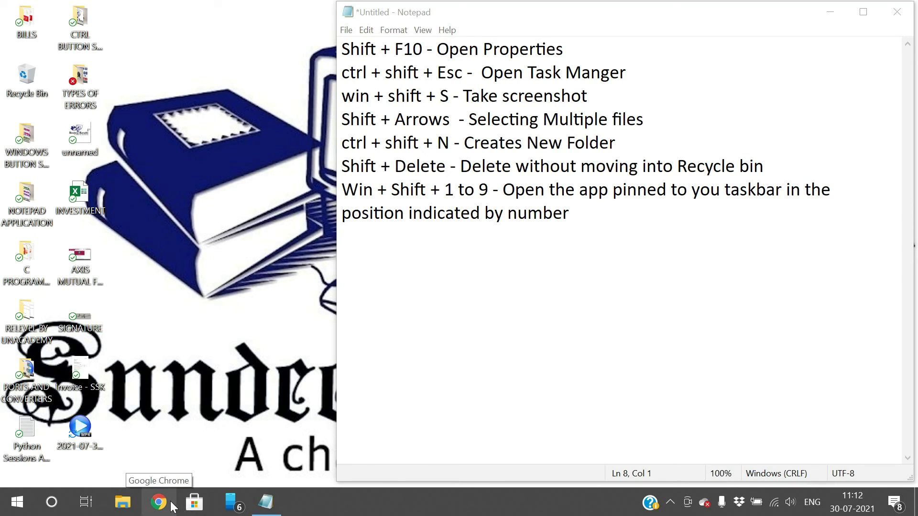
left_click(172, 505)
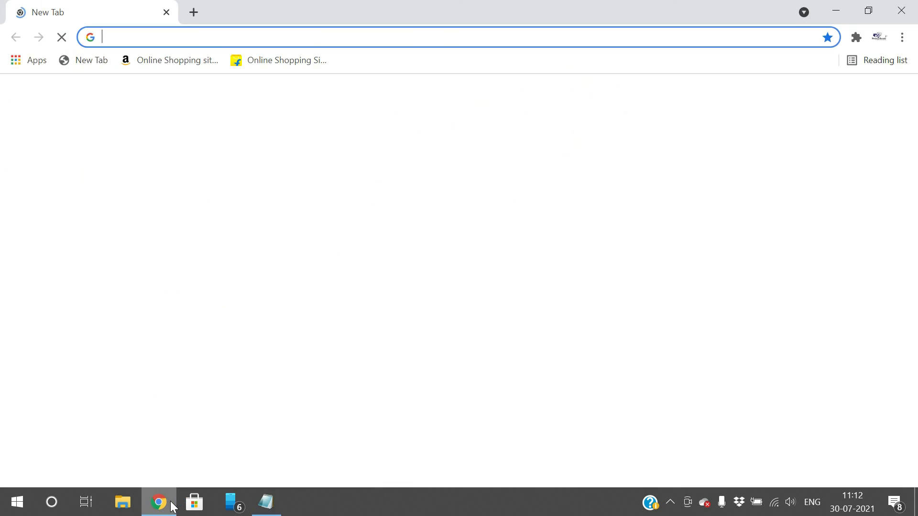
left_click(899, 11)
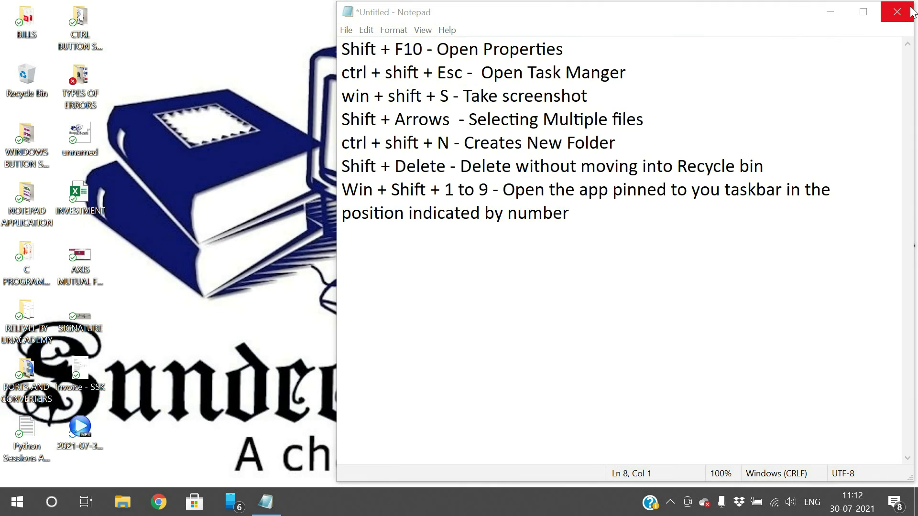
key("super+shift+3")
left_click(911, 12)
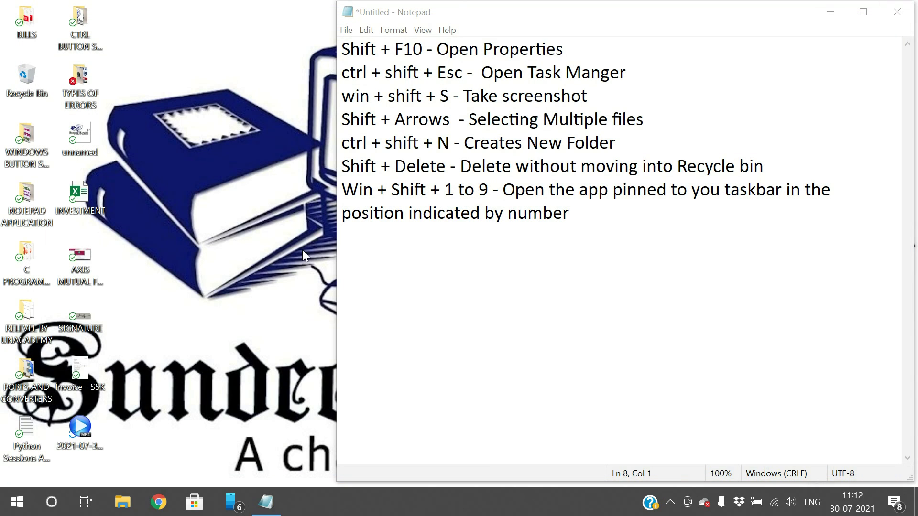
Pin Jupyter Notebook to the taskbar as the fifth app, launch it from there, and close its window.
left_click(13, 499)
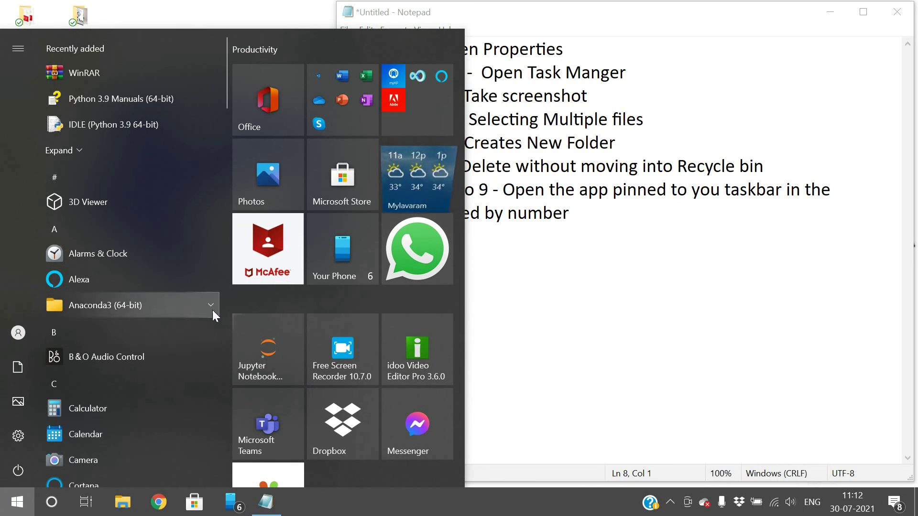
scroll(272, 351, "down", 1)
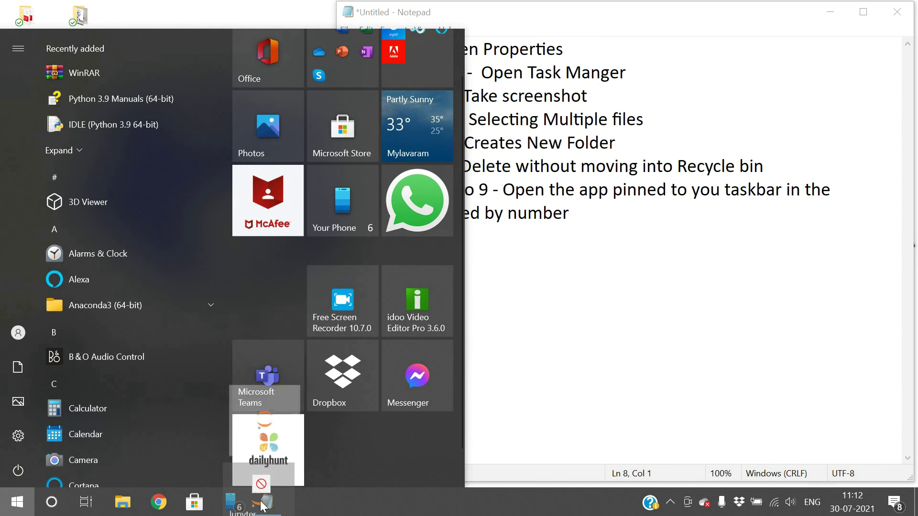
left_click(510, 440)
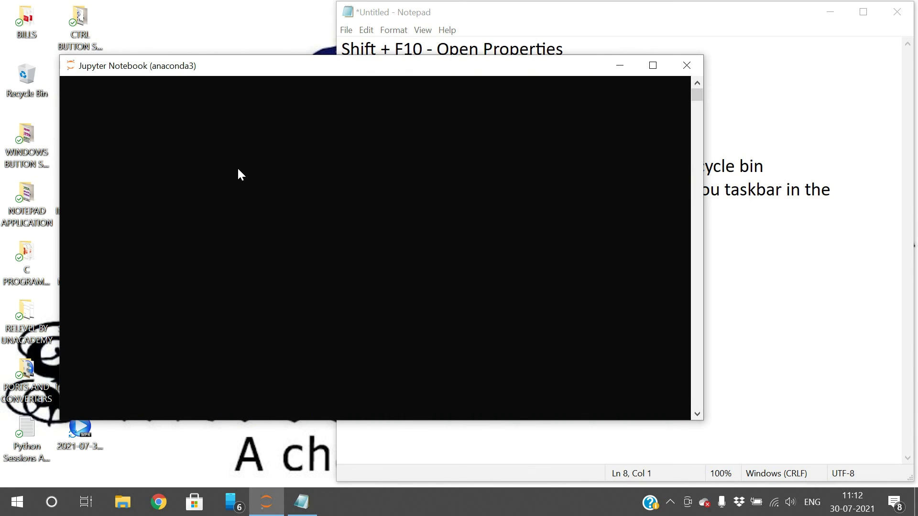
left_click(686, 65)
Highlight "Win + Shift + 1 to 9" in the seventh Notepad line, and return the cursor to the empty line below.
left_click_drag(342, 190, 493, 193)
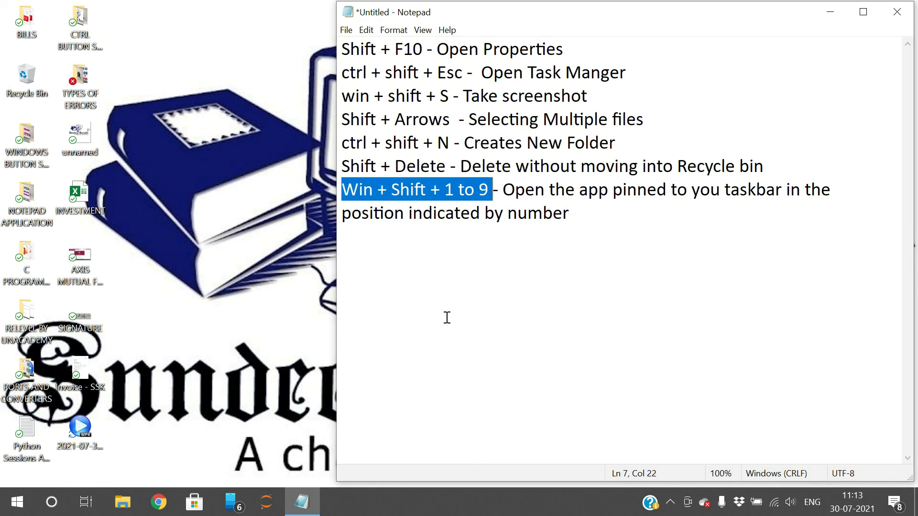
left_click(450, 283)
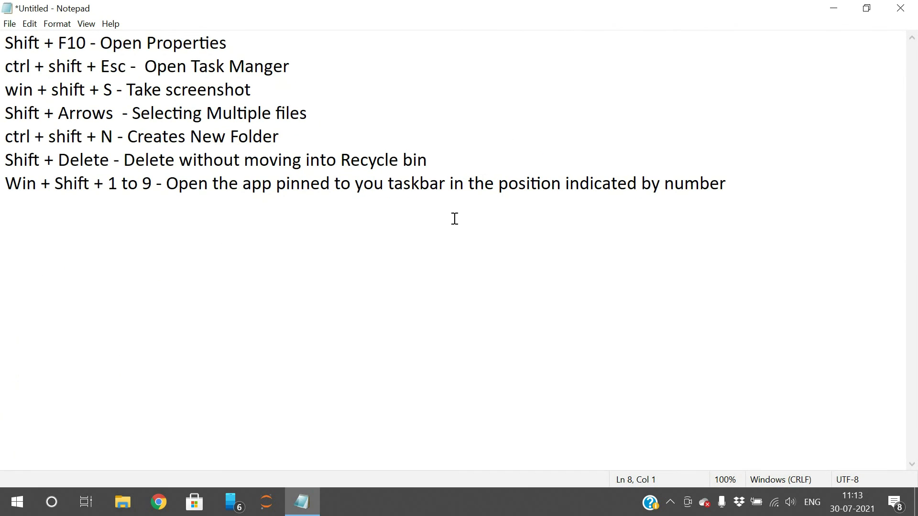